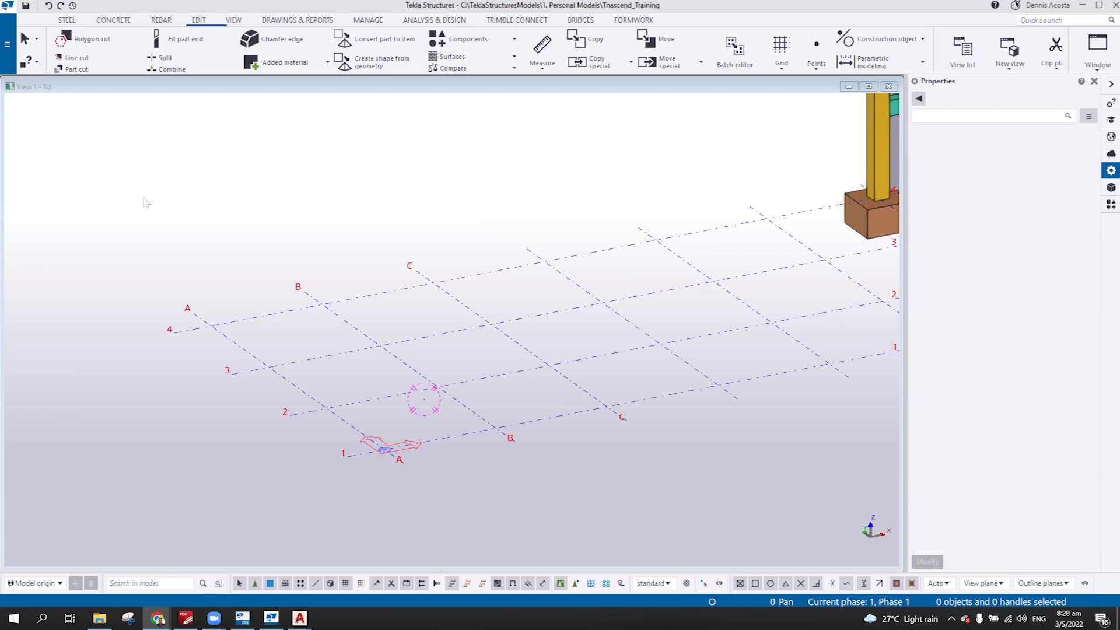
- Insert 'HY65, 70 & HW686 - Standard Drawings.pdf' as a PDF reference at scale 1:1
middle_click_drag(257, 286, 206, 224)
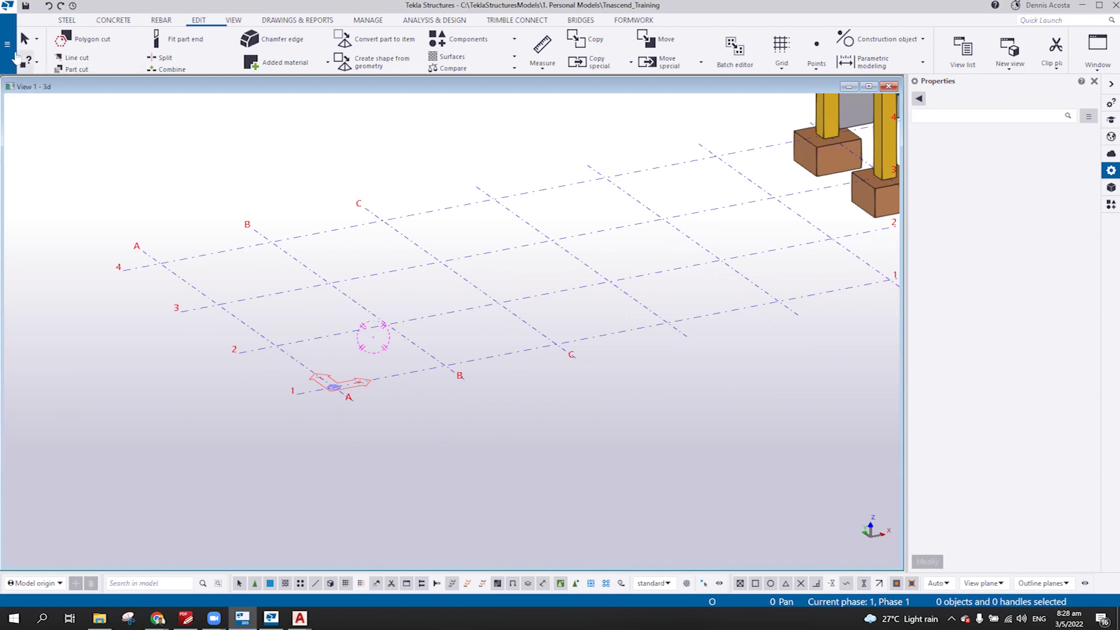
left_click(12, 54)
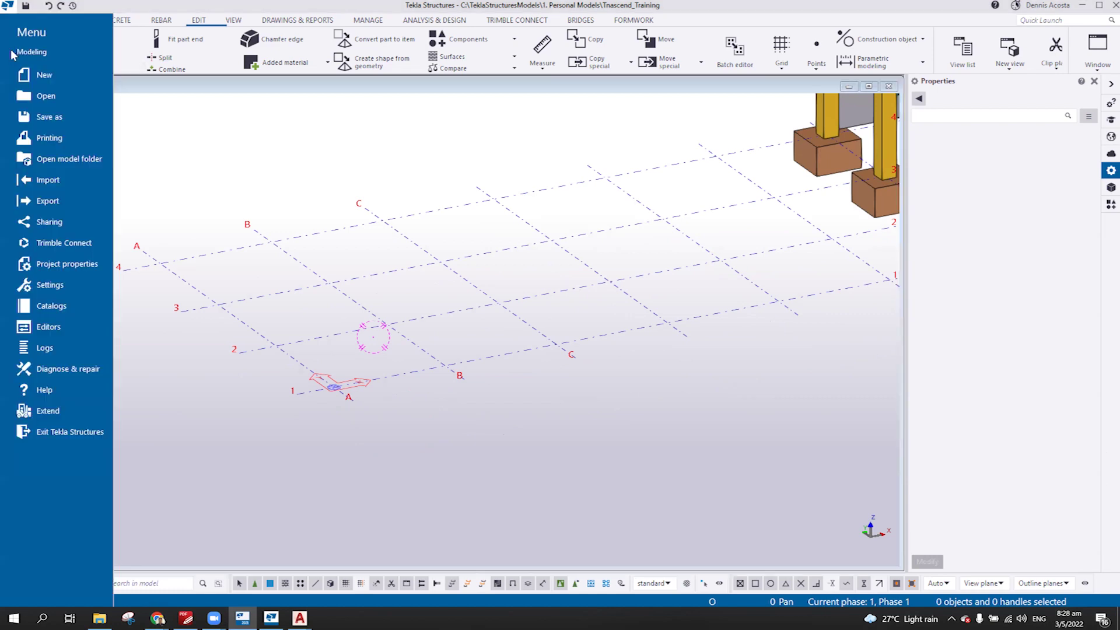
left_click(64, 181)
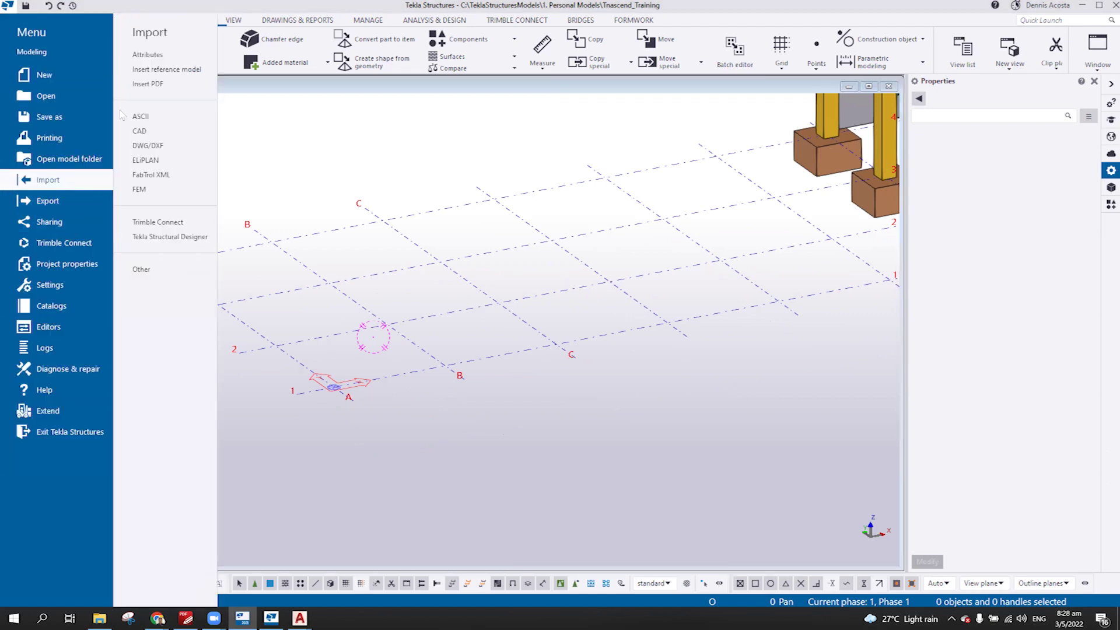
left_click(154, 84)
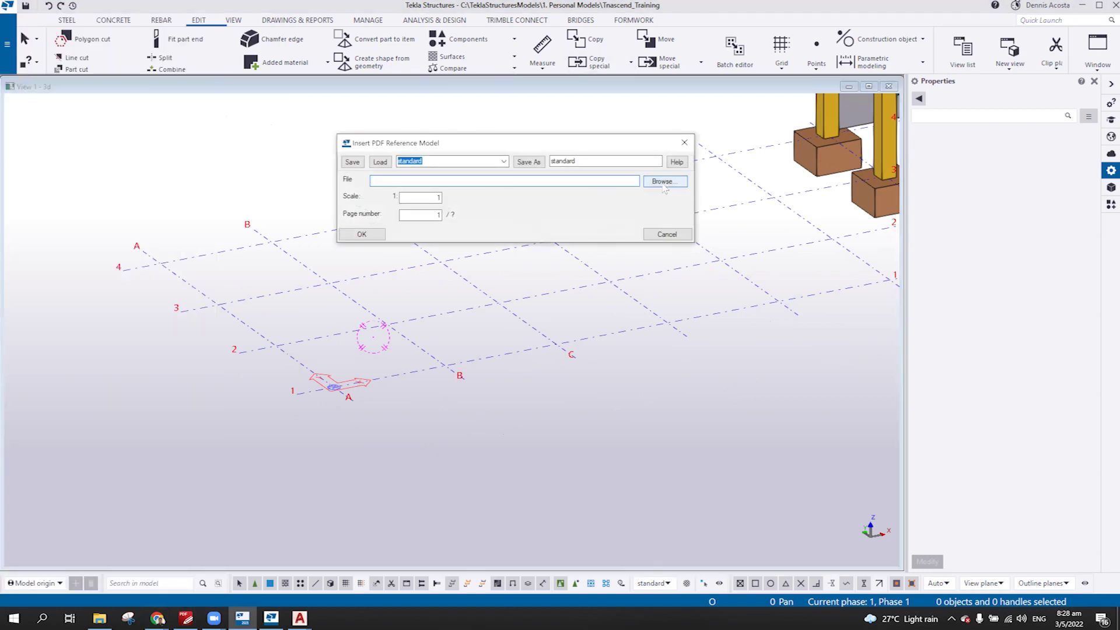
left_click(663, 185)
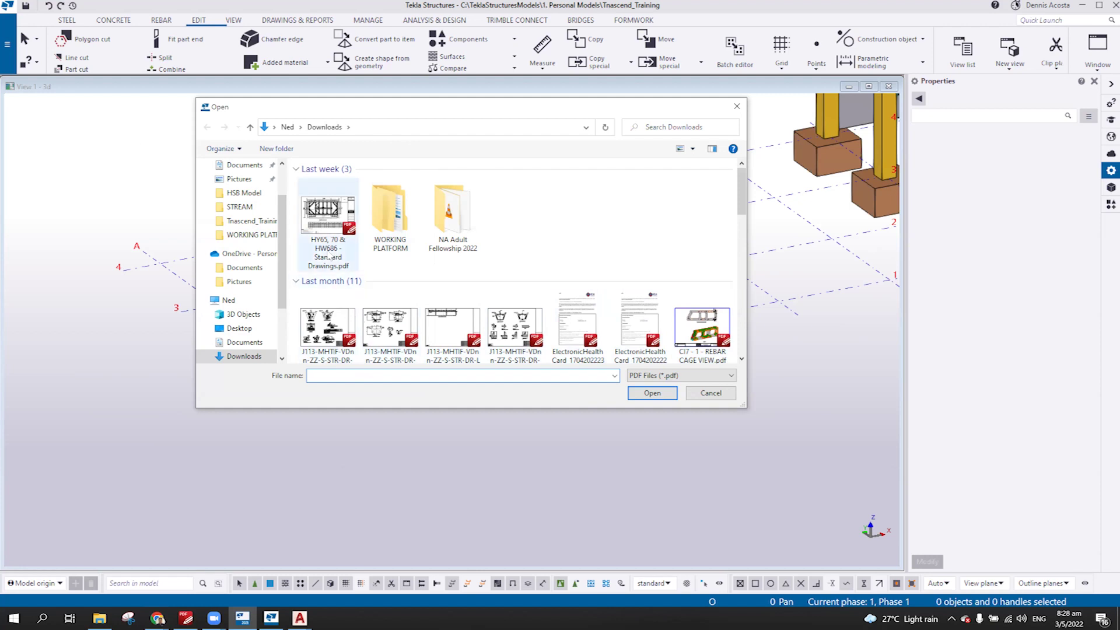
left_click(316, 224)
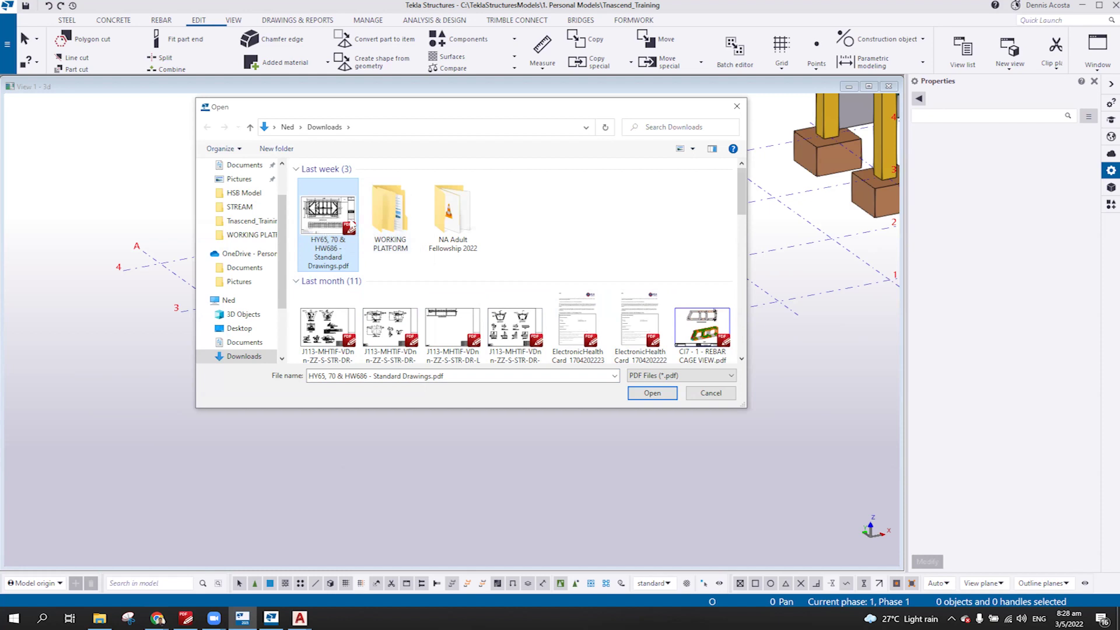
left_click(652, 394)
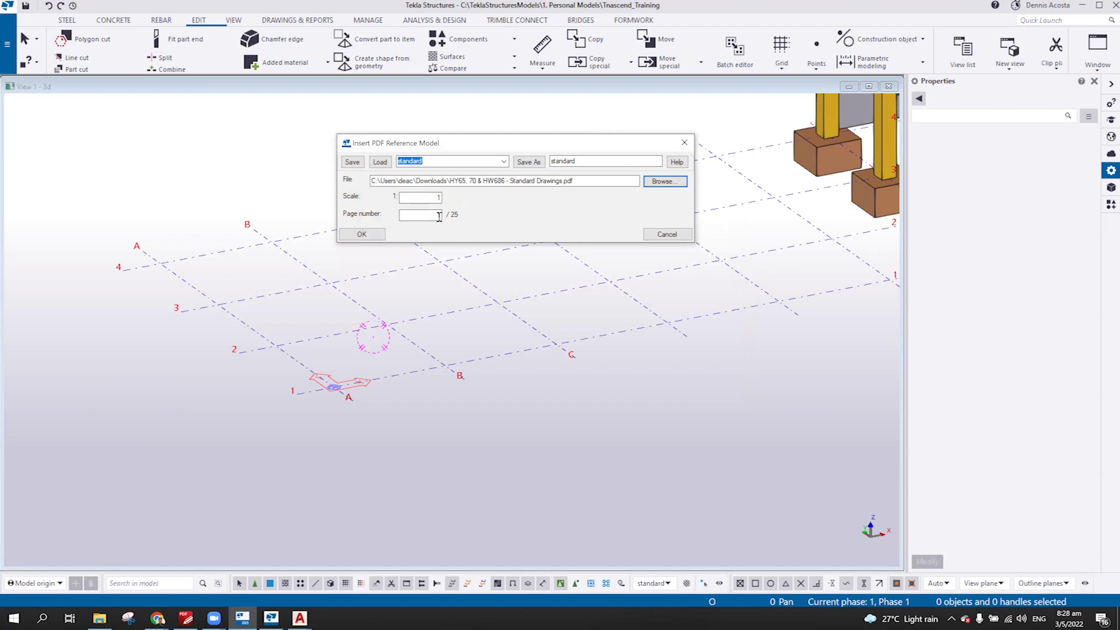
left_click(361, 234)
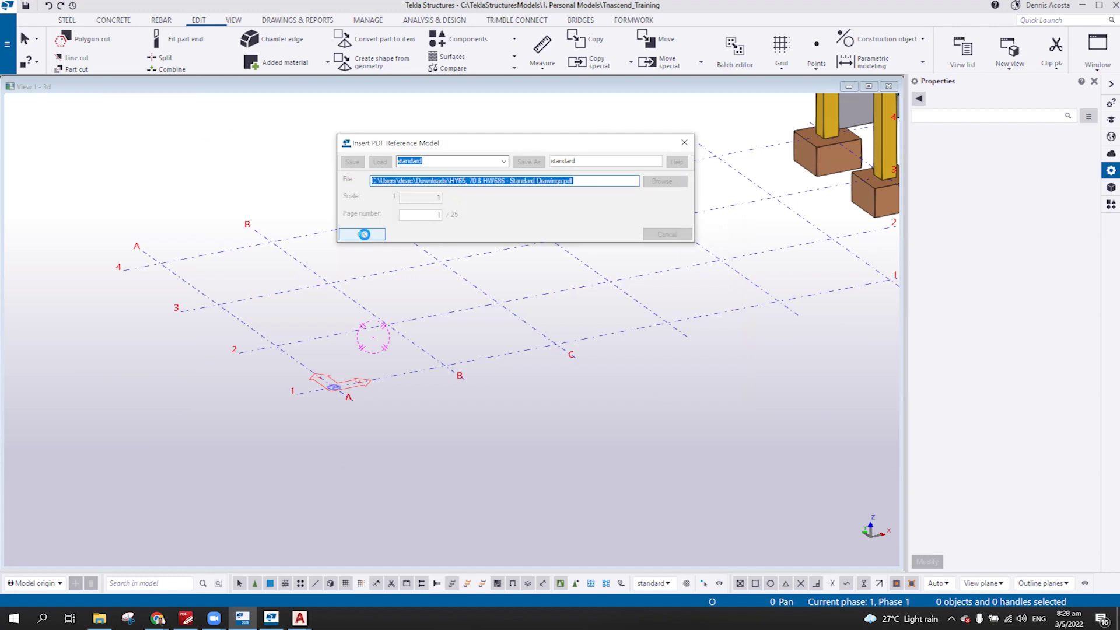
- Place PDF page 1 at the grid A–1 intersection, zoom in, and select the reference model
left_click(334, 387)
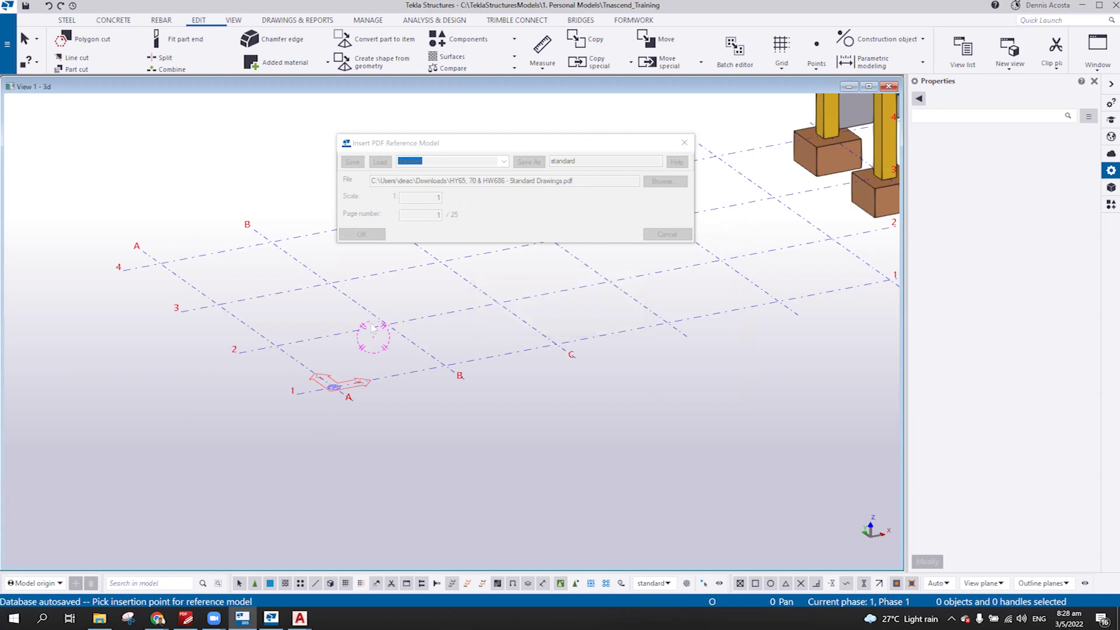
right_click(334, 321)
left_click(347, 319)
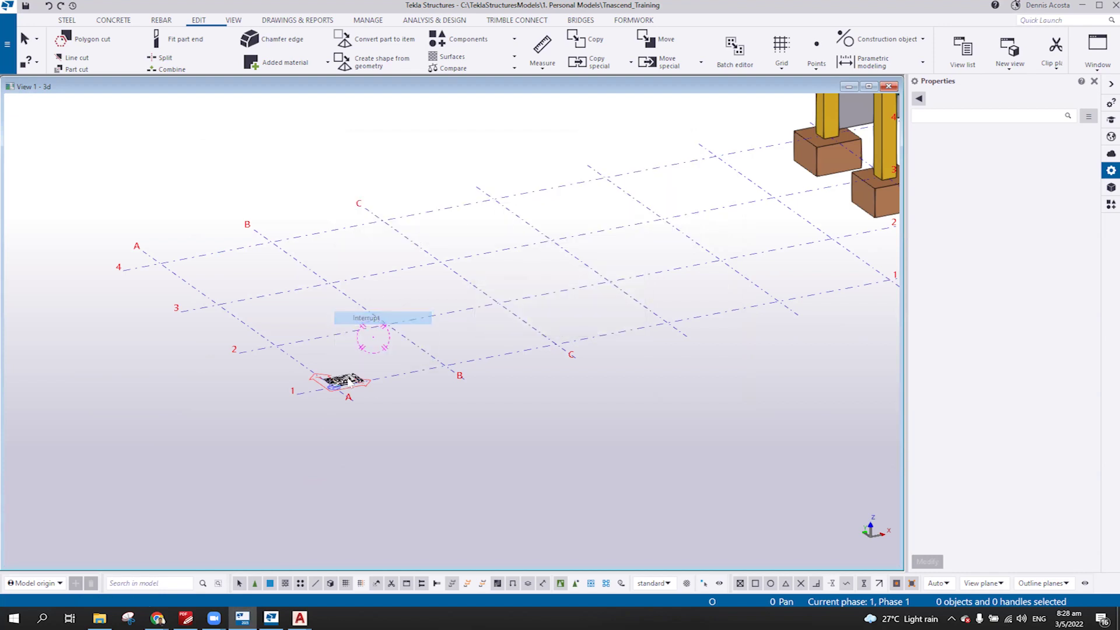
scroll(345, 402, "up", 4)
scroll(327, 436, "up", 6)
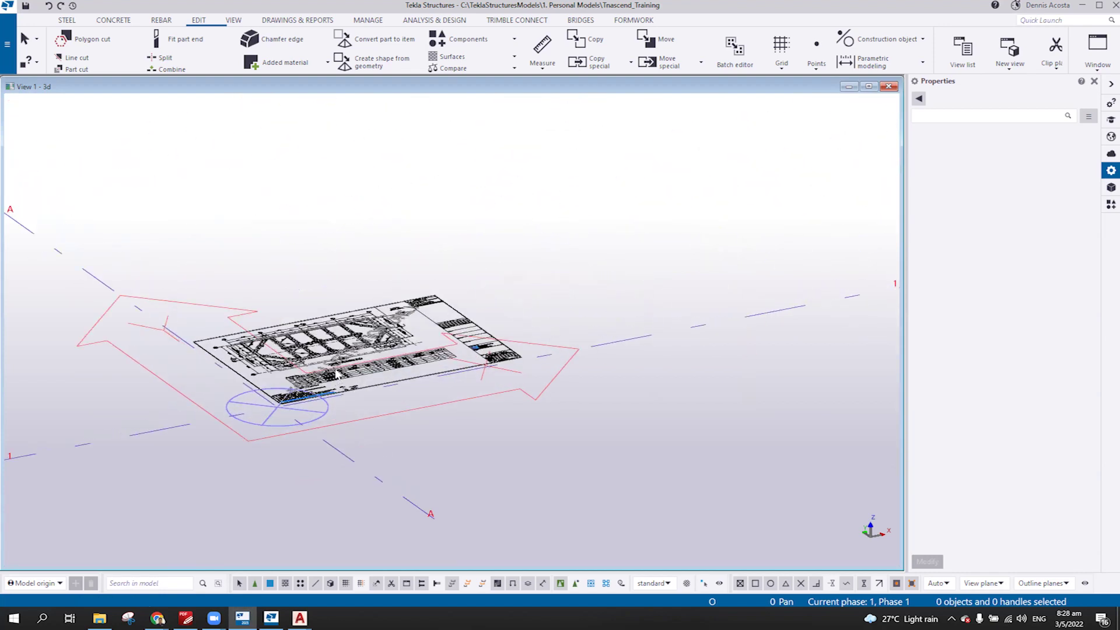
scroll(351, 345, "up", 3)
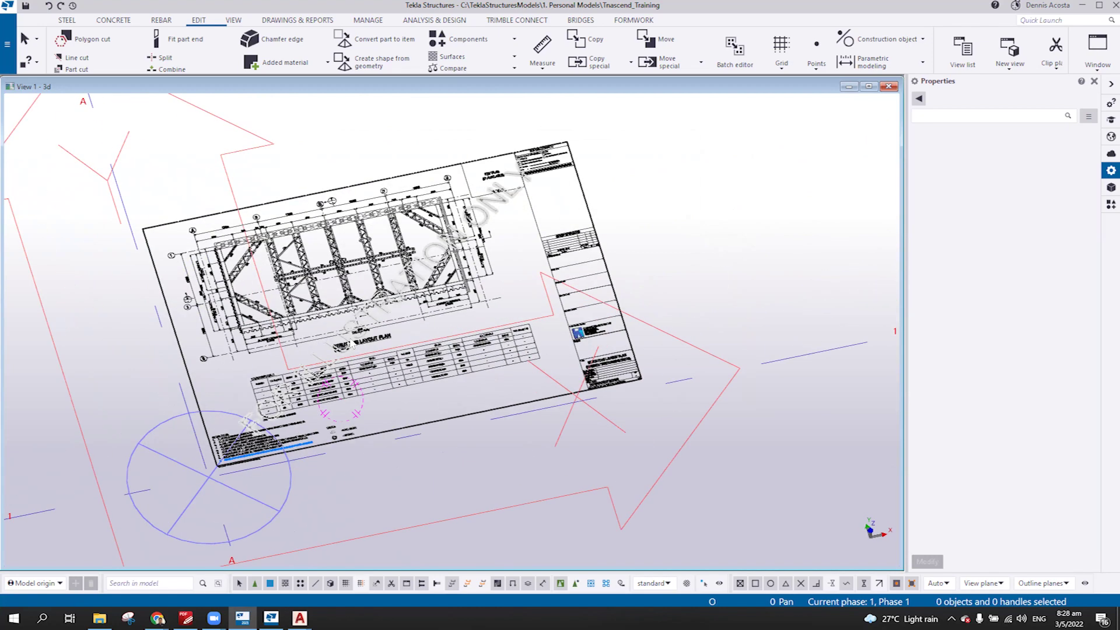
scroll(352, 344, "up", 3)
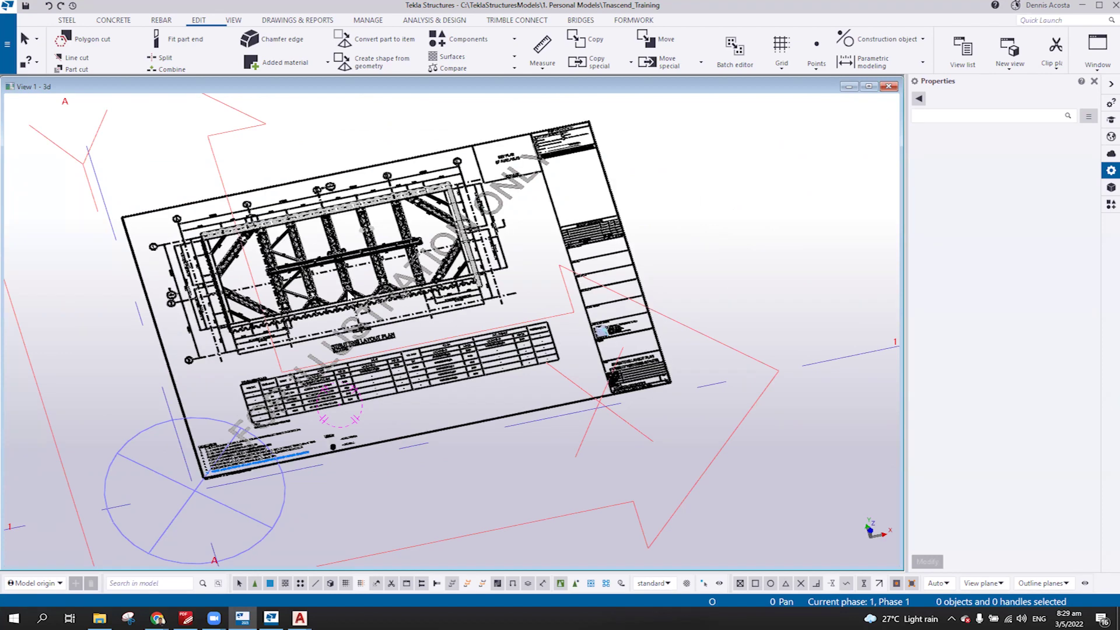
left_click(349, 295)
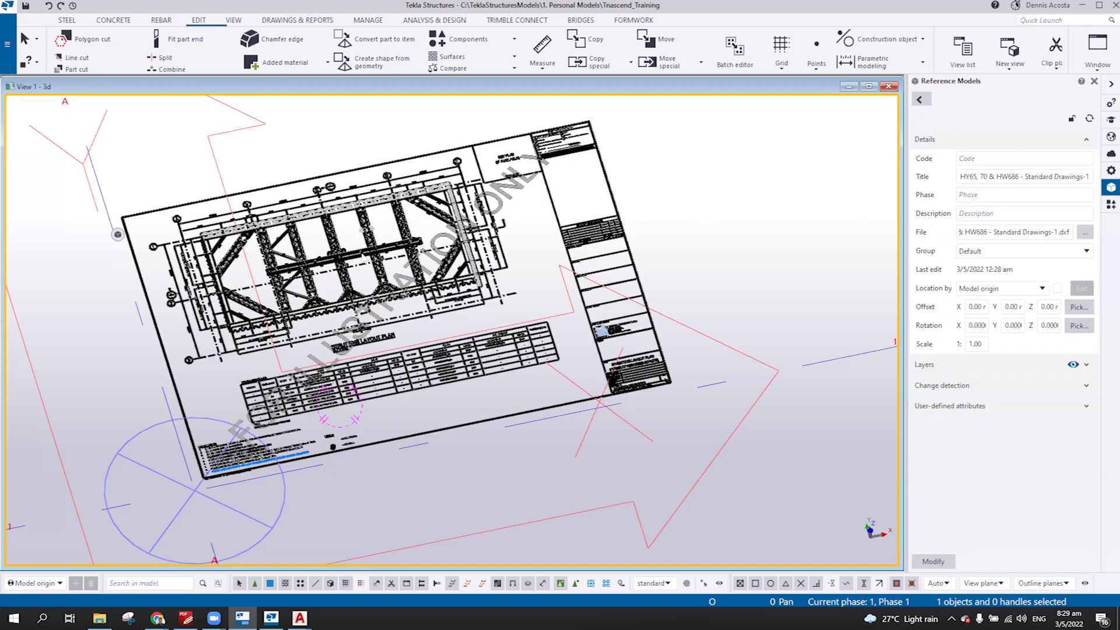
- Zoom in on the 1:1 PDF's grids A and B, dimensioned 12000, and start Measure
scroll(246, 323, "up", 3)
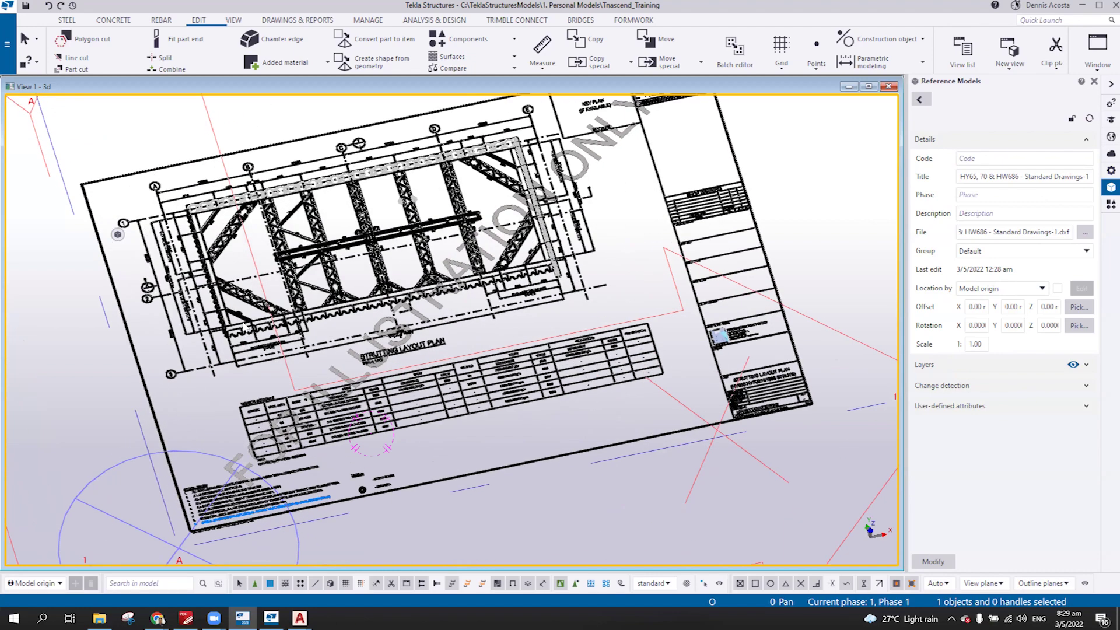
scroll(277, 352, "up", 3)
scroll(278, 352, "down", 10)
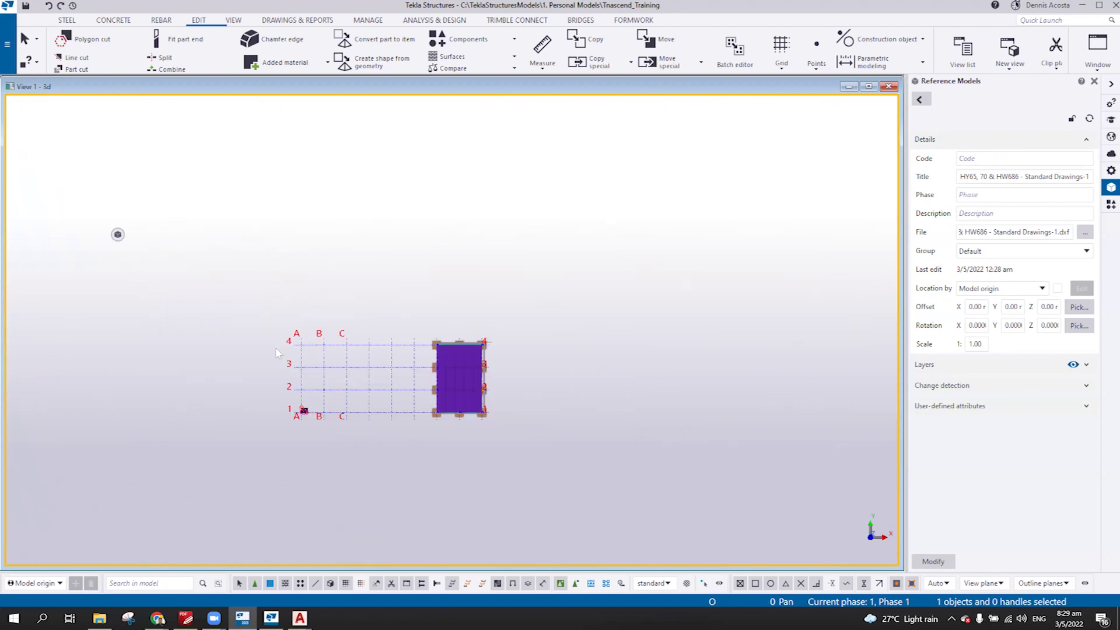
scroll(338, 436, "up", 5)
scroll(252, 363, "up", 8)
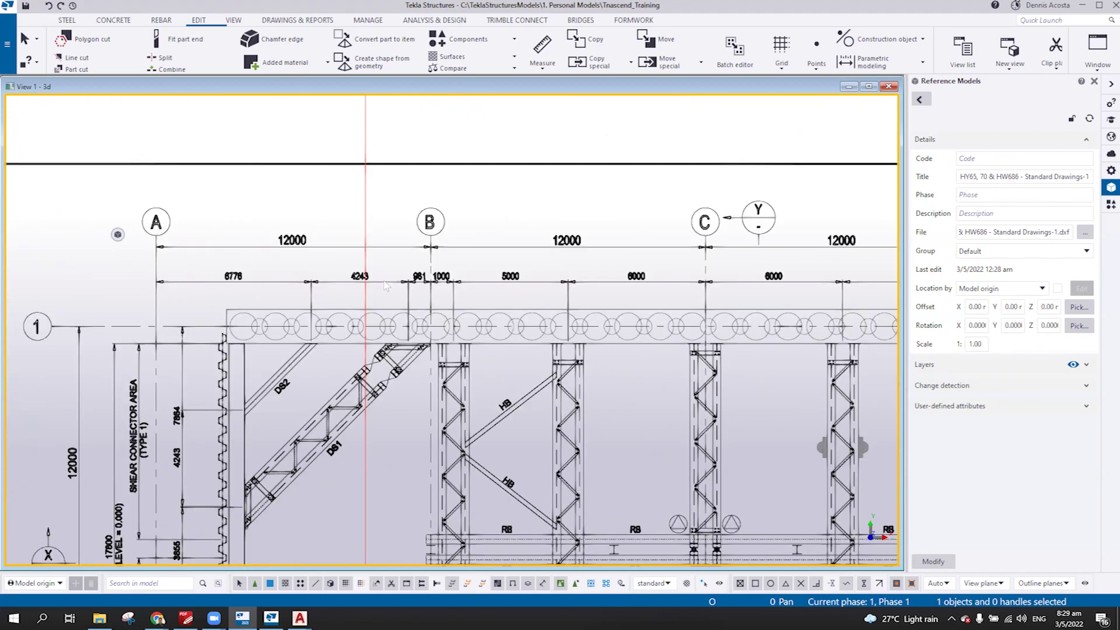
scroll(385, 286, "up", 2)
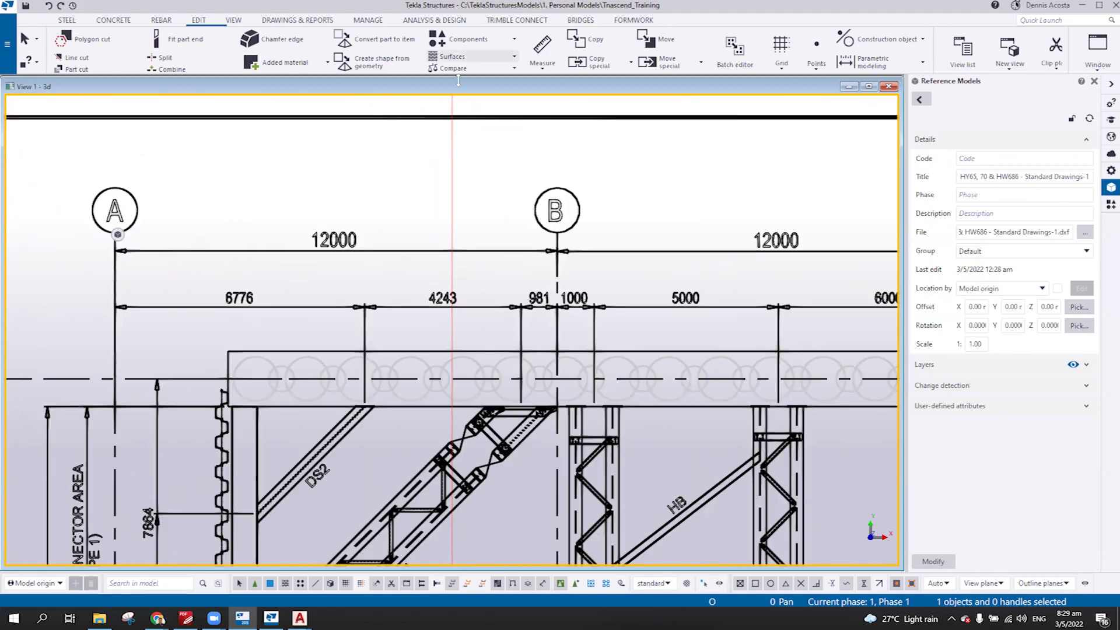
left_click(543, 50)
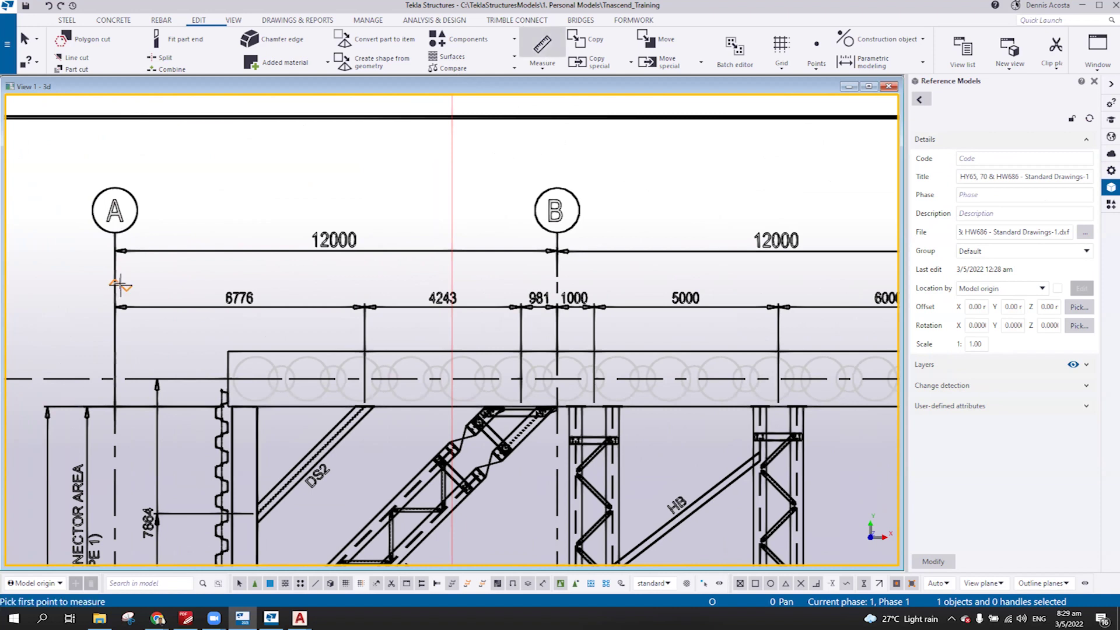
- Measure the PDF's grid A to grid B span, which reads 119.99
left_click(114, 282)
left_click(553, 285)
left_click(422, 204)
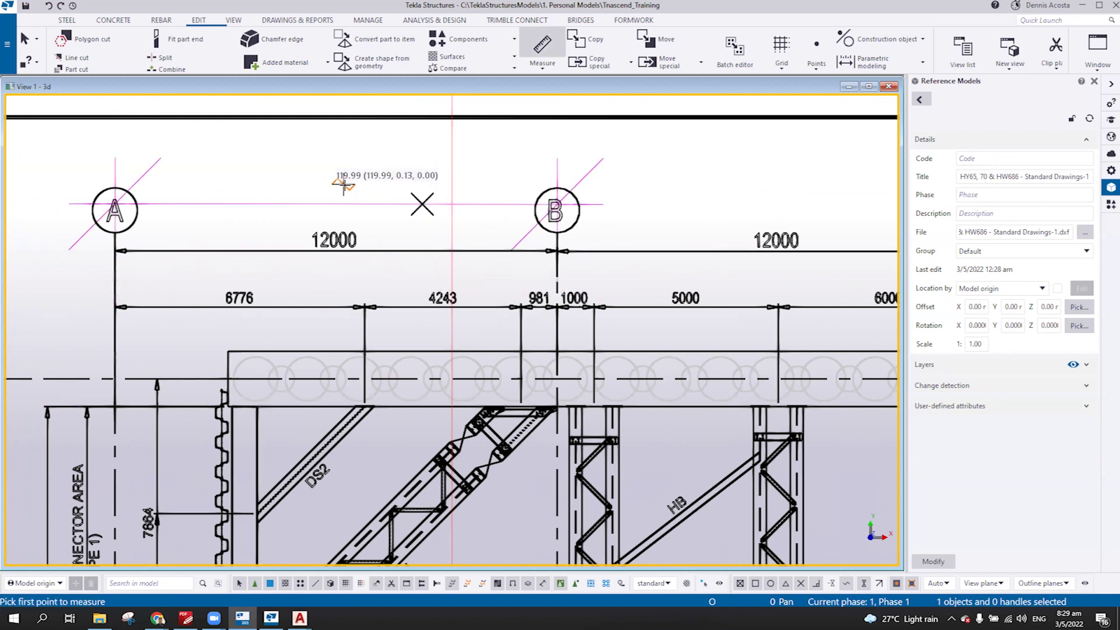
right_click(363, 218)
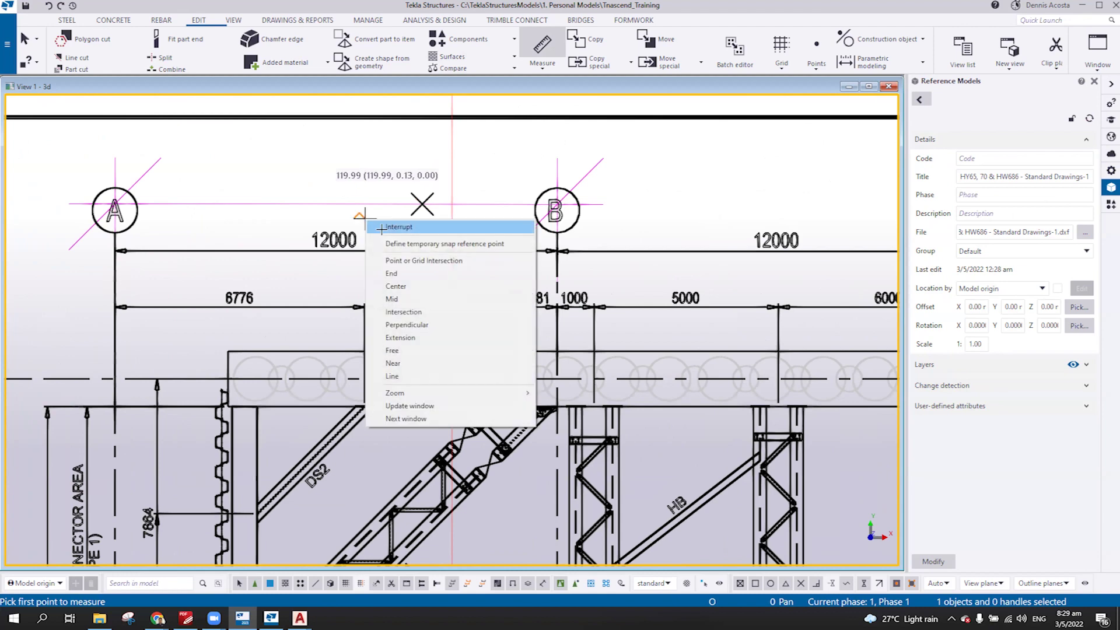
left_click(385, 226)
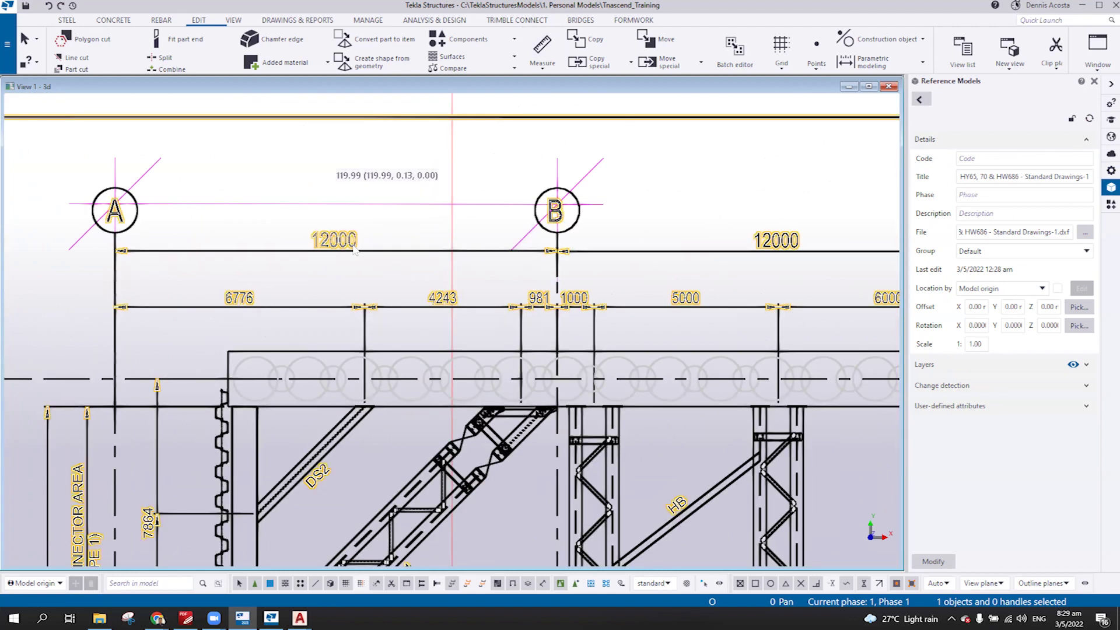
- Change the PDF reference model's scale to 1:100
left_click(978, 344)
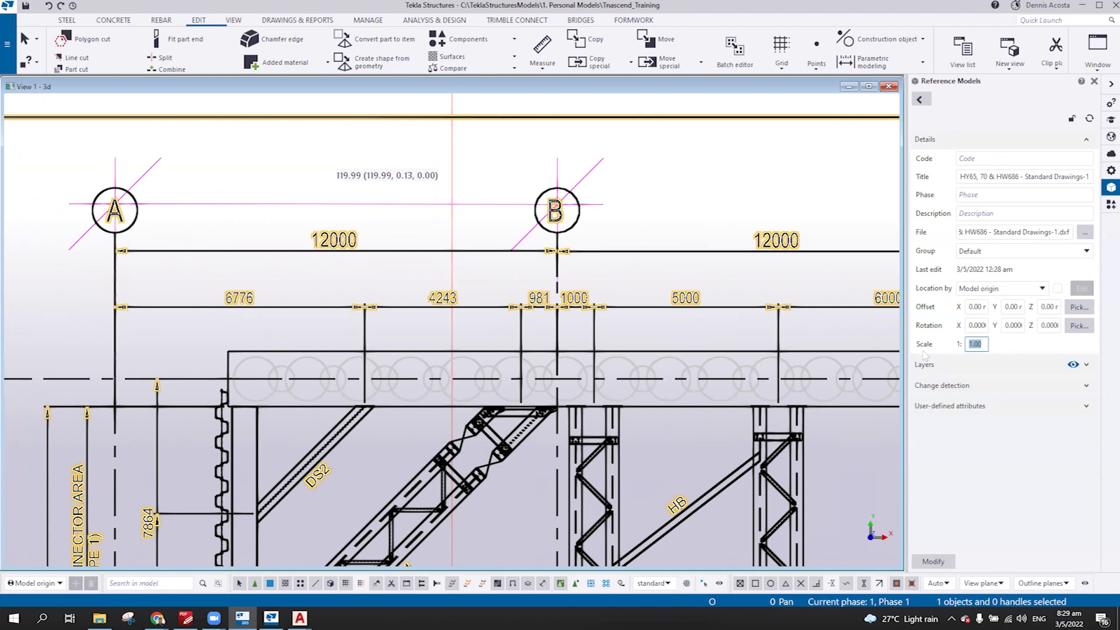
type("1")
left_click(933, 561)
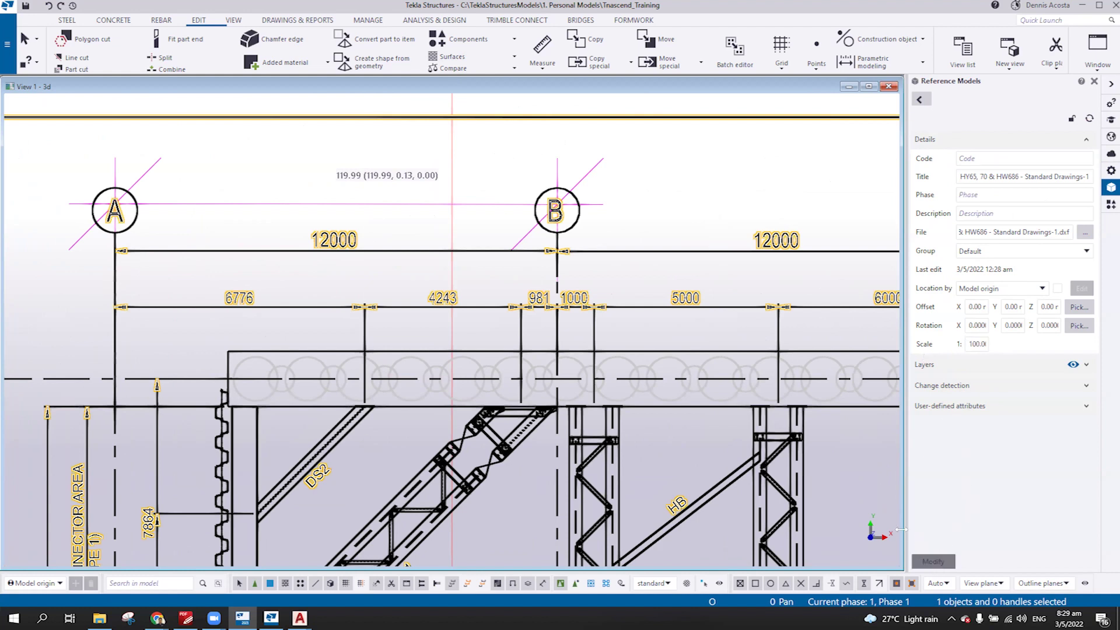
scroll(618, 482, "down", 8)
scroll(622, 471, "down", 10)
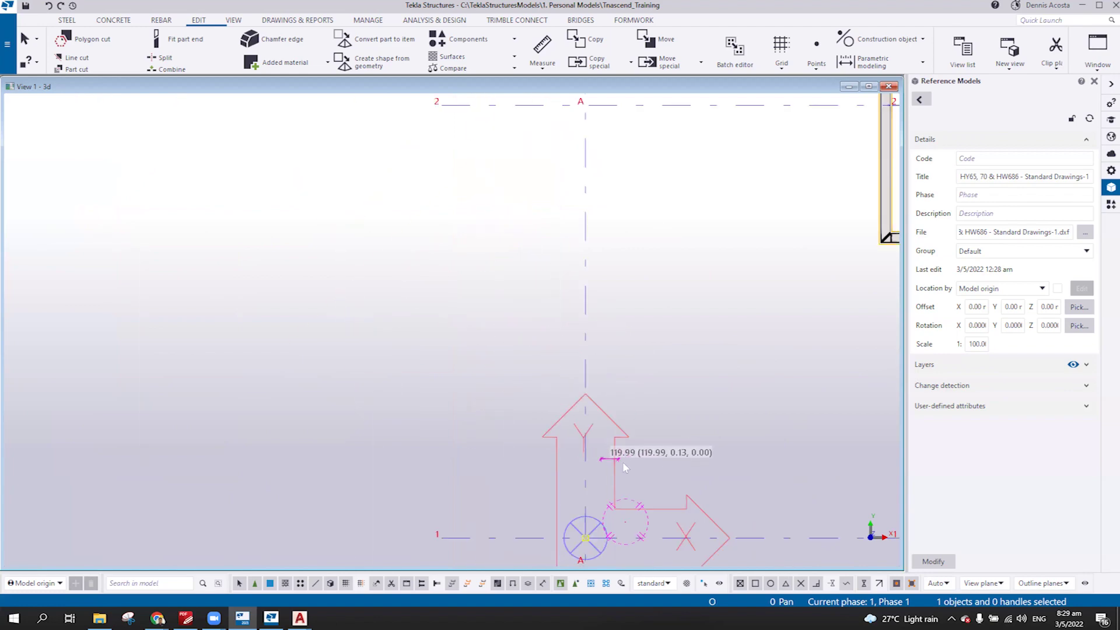
- Fit the work area to the entire model and zoom in on the rescaled grids A–B
scroll(480, 493, "down", 3)
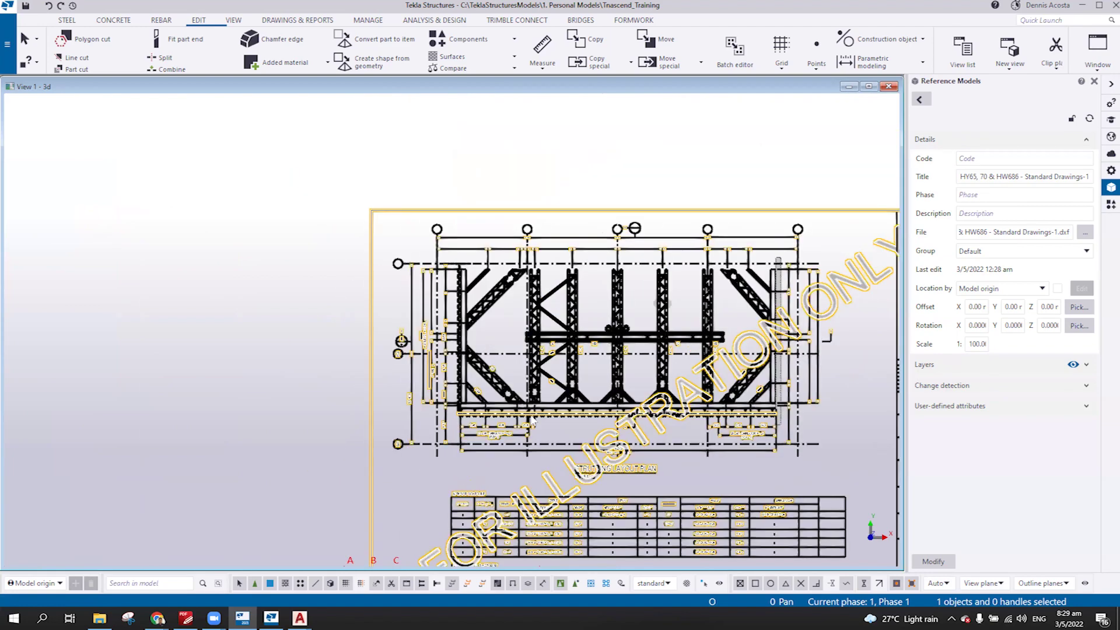
scroll(517, 244, "up", 6)
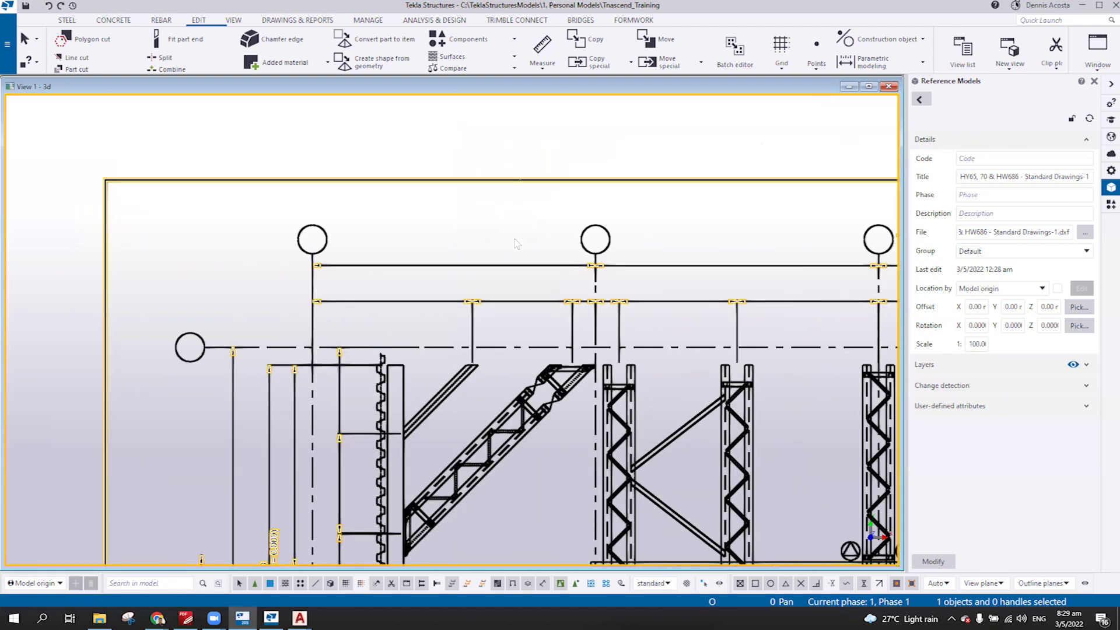
scroll(529, 274, "up", 5)
scroll(529, 286, "down", 5)
scroll(530, 285, "down", 2)
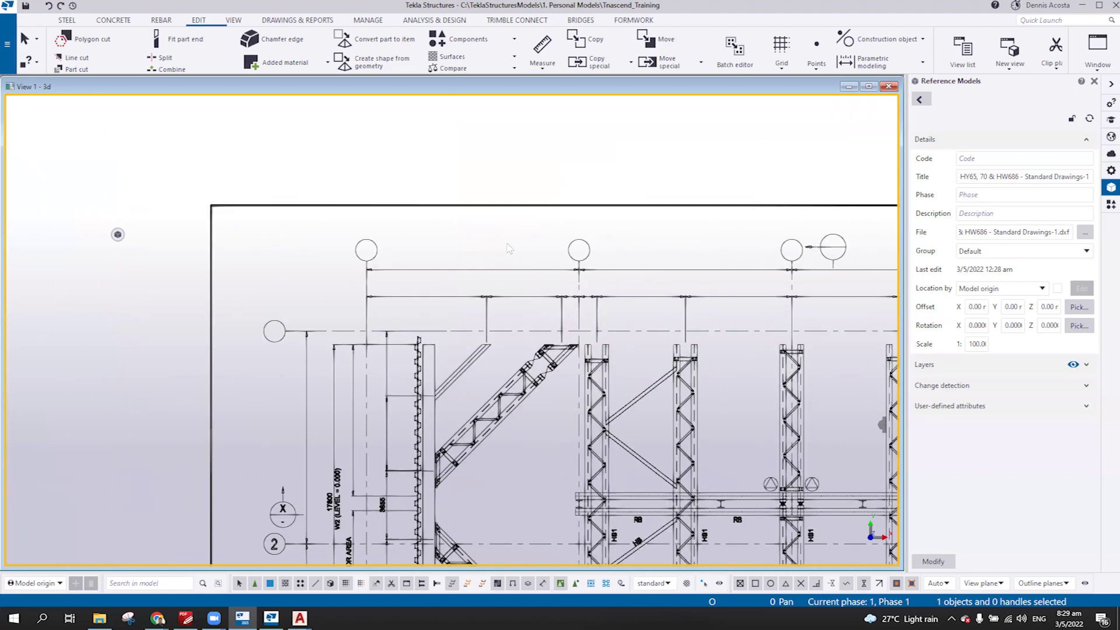
right_click(508, 244)
left_click(552, 299)
scroll(403, 279, "up", 8)
scroll(402, 278, "up", 4)
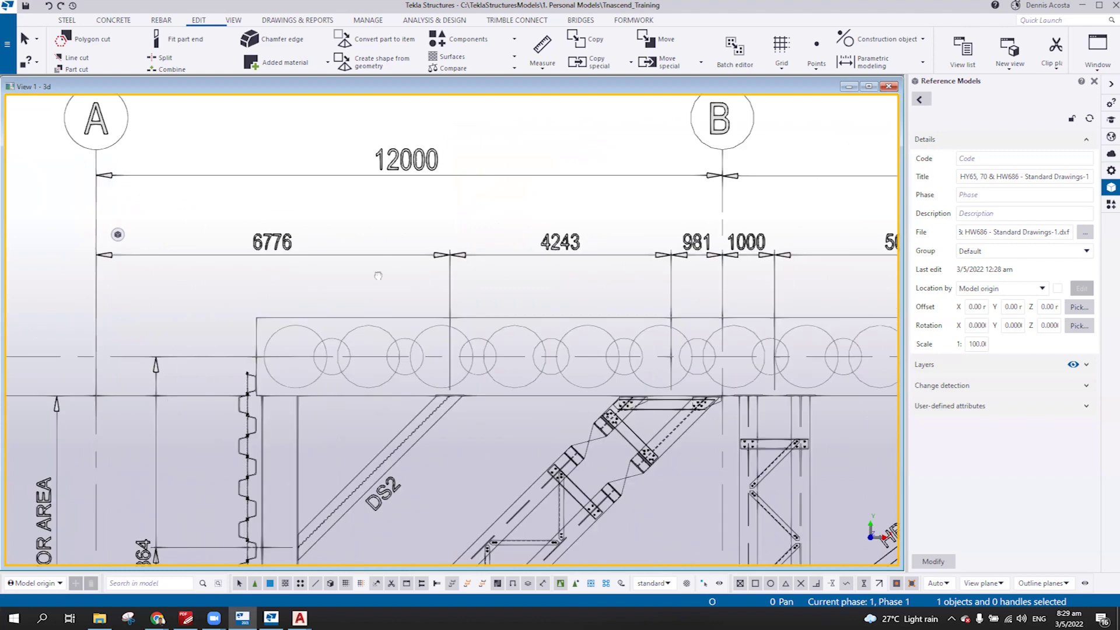
- Measure grid A to grid B on the rescaled PDF, giving 11999.38 against the drawn 12000
left_click(542, 46)
left_click(93, 234)
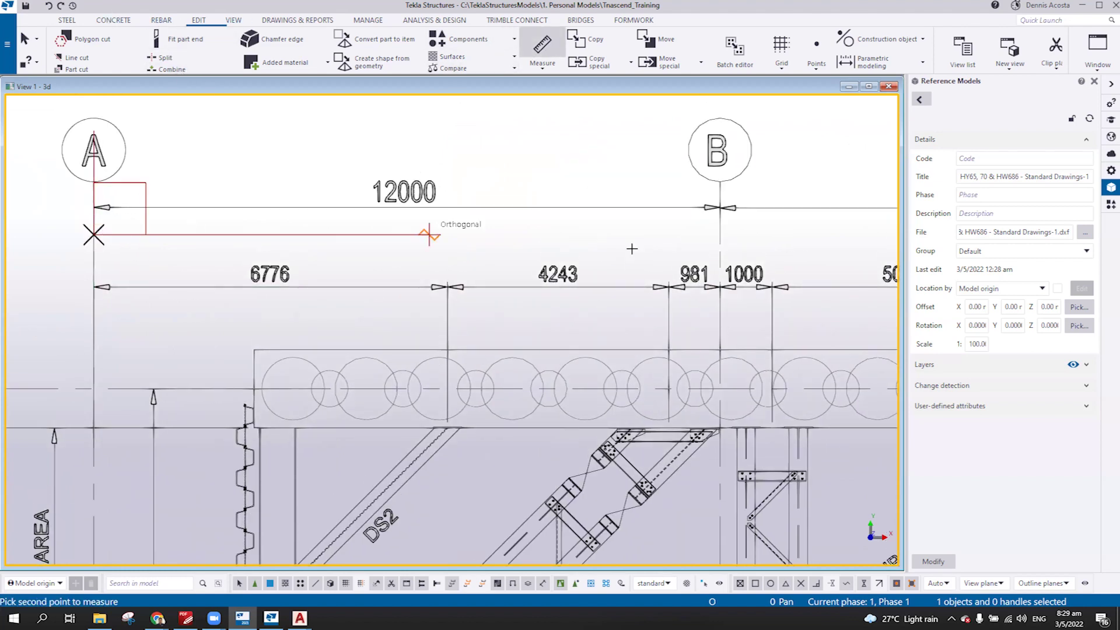
left_click(720, 234)
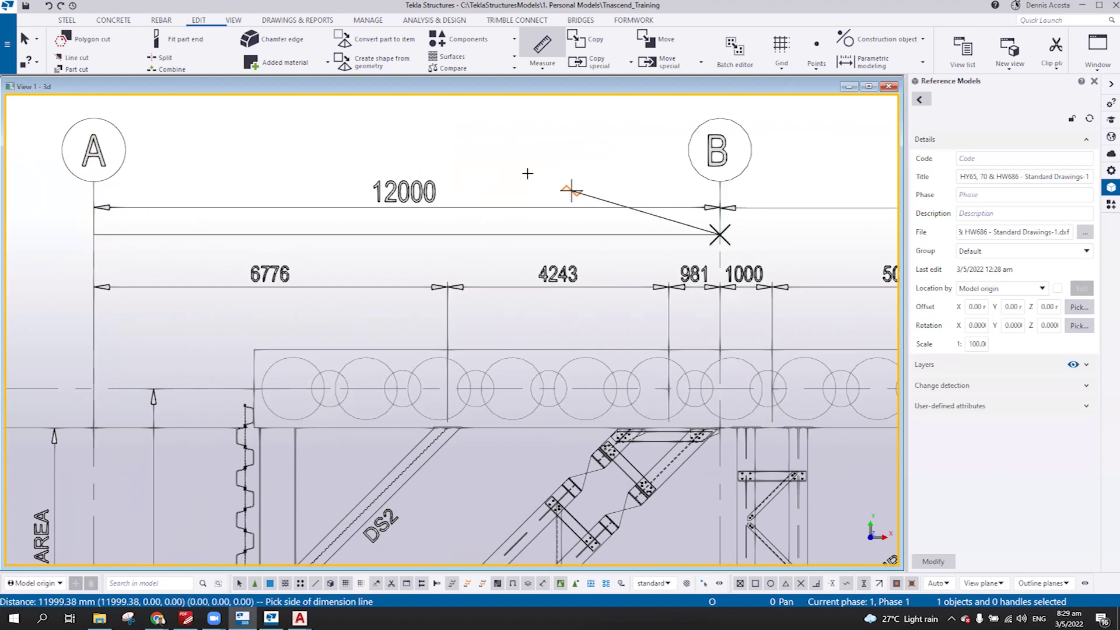
left_click(492, 155)
right_click(441, 128)
left_click(459, 134)
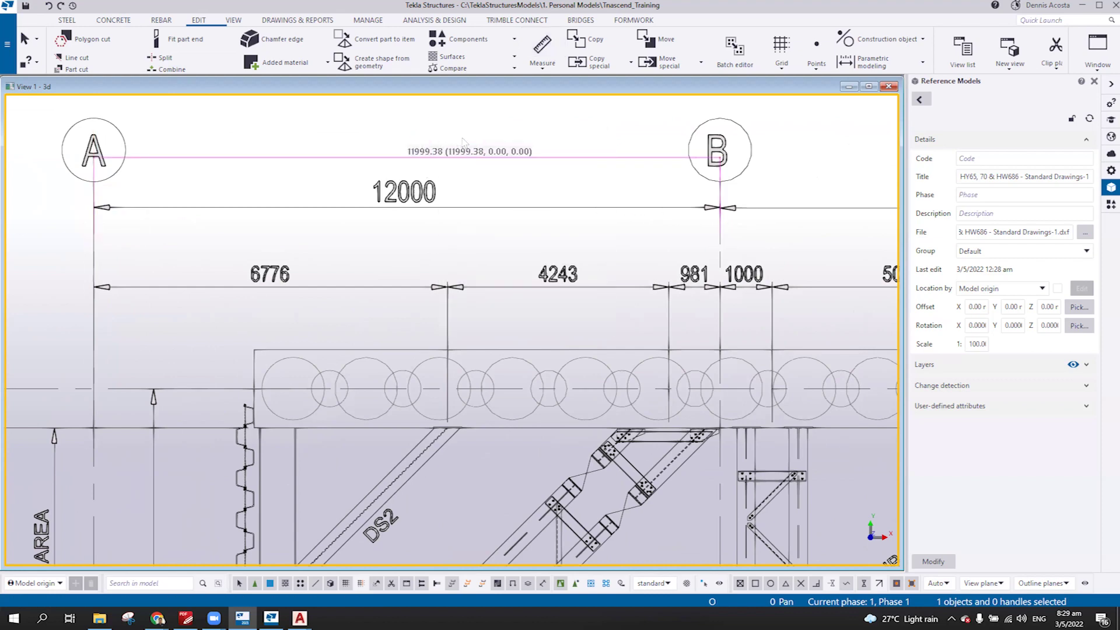
scroll(471, 290, "down", 1)
scroll(470, 290, "down", 4)
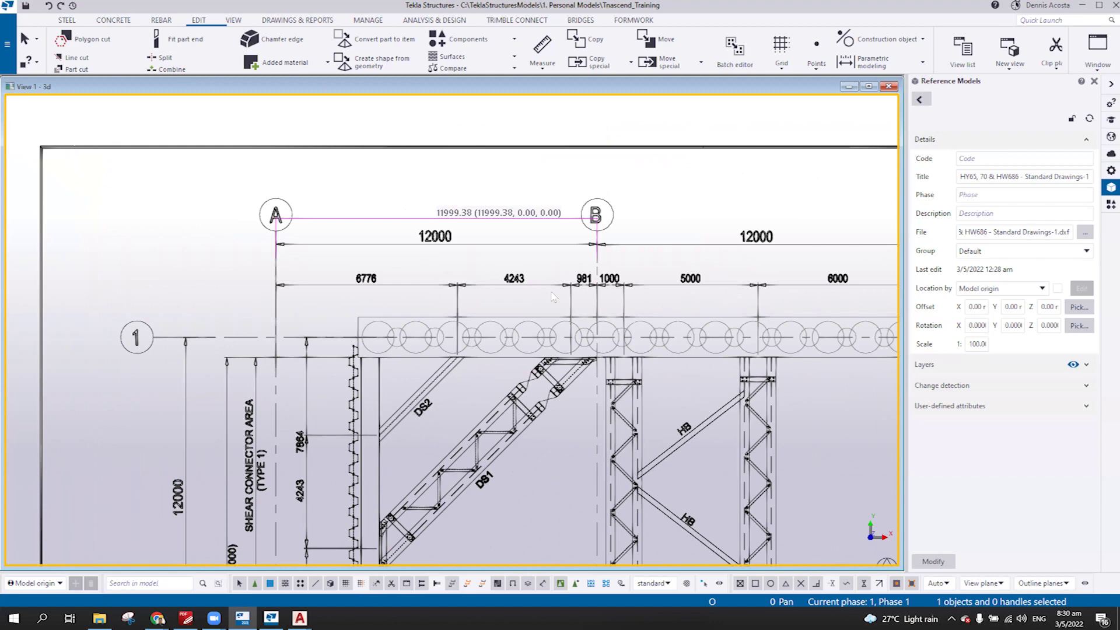
scroll(554, 297, "down", 3)
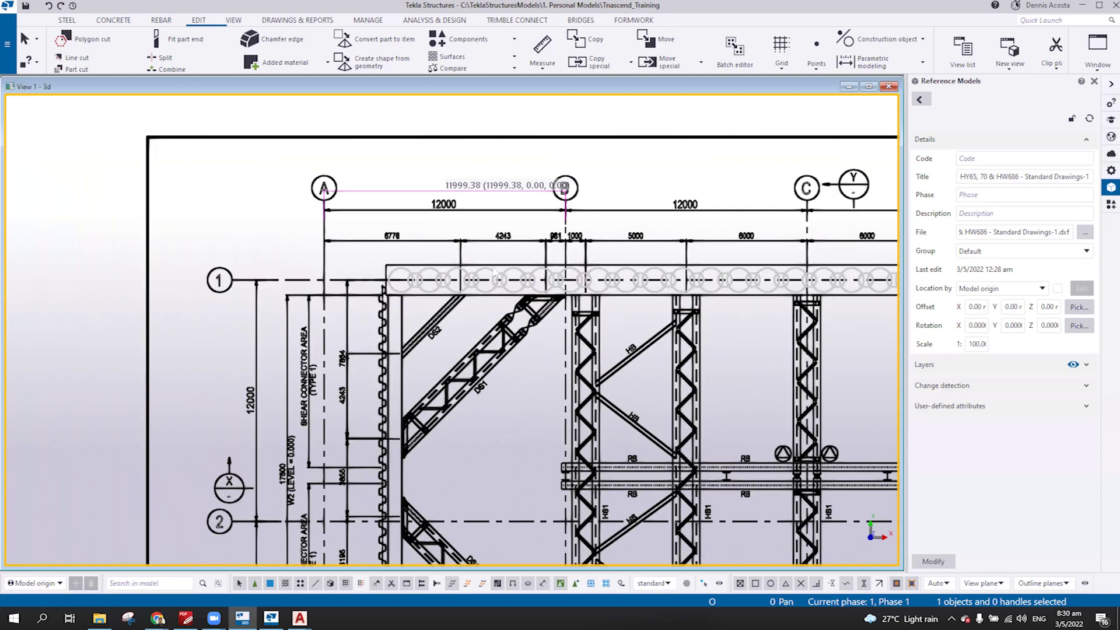
scroll(465, 207, "up", 4)
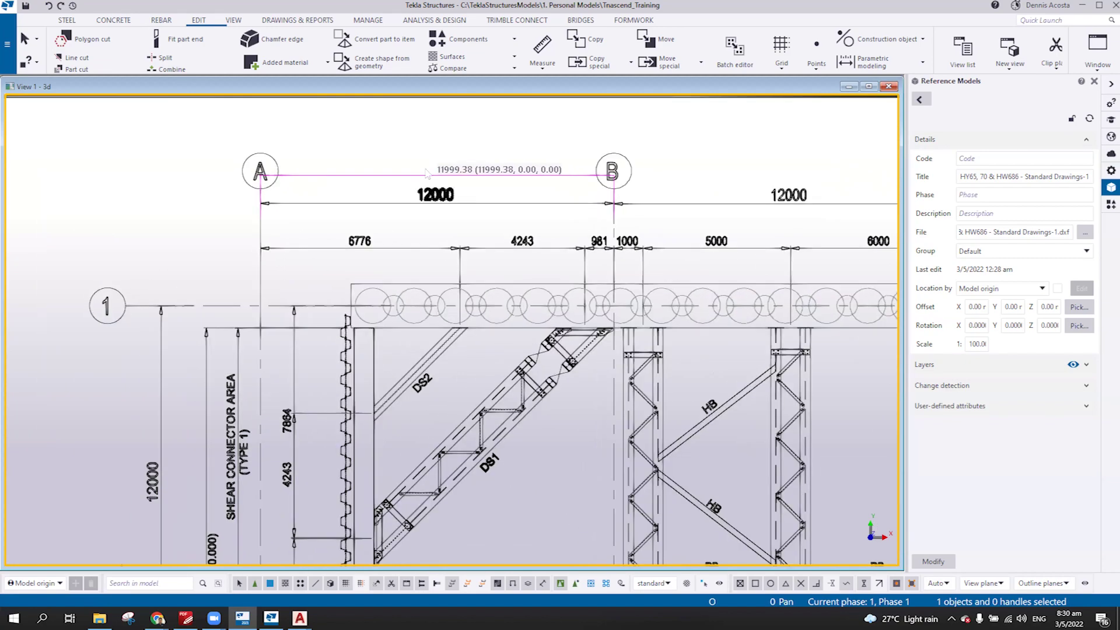
scroll(465, 207, "up", 2)
scroll(345, 208, "down", 3)
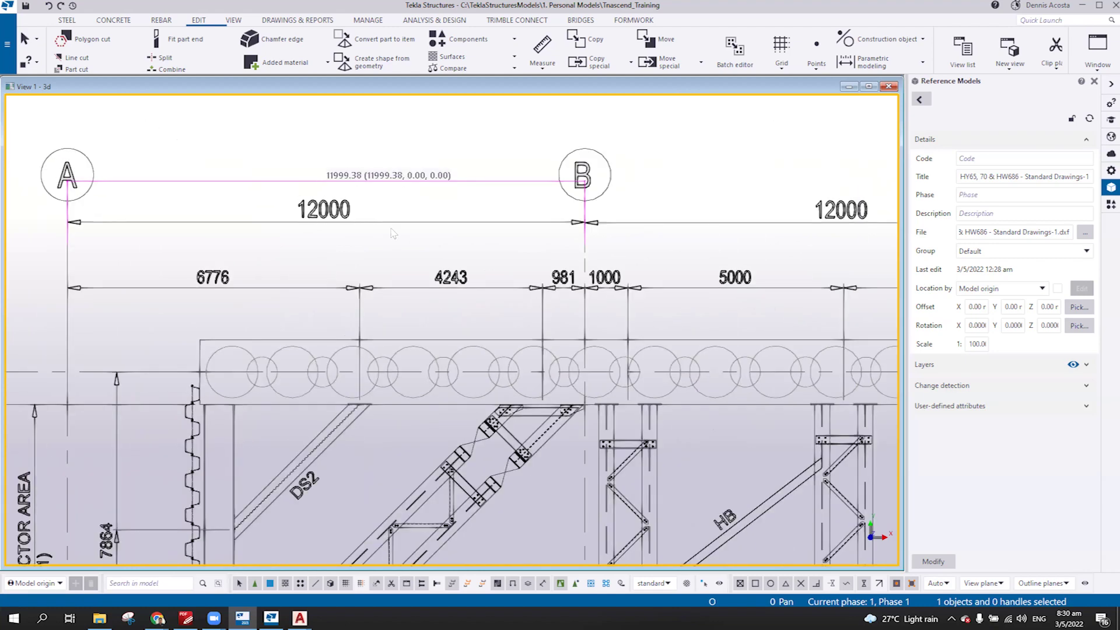
scroll(345, 208, "up", 2)
scroll(345, 209, "down", 4)
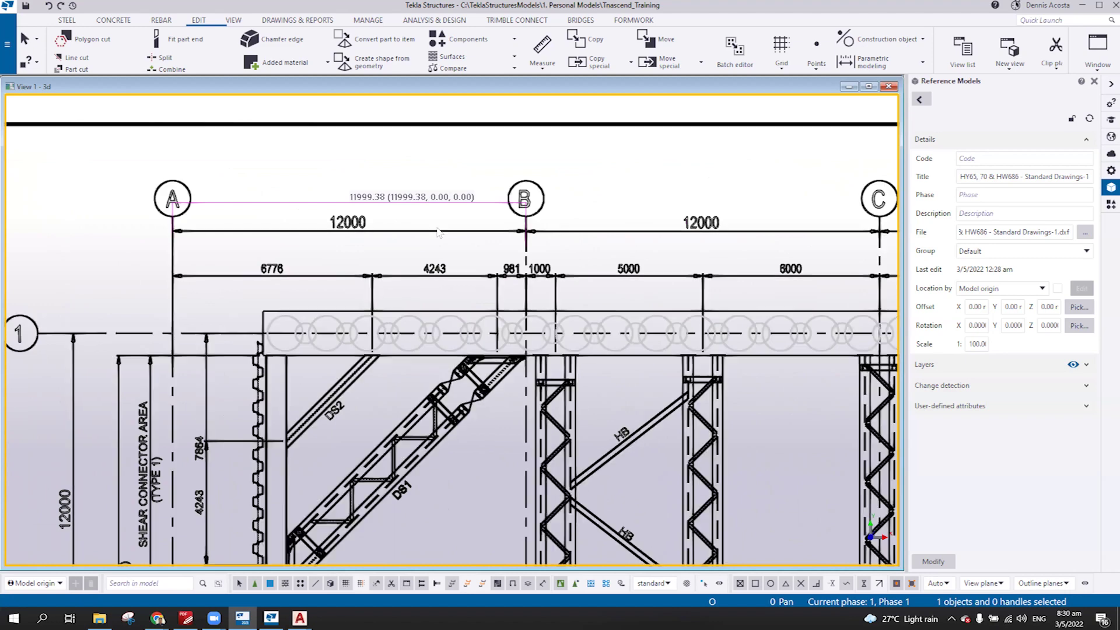
scroll(388, 235, "up", 1)
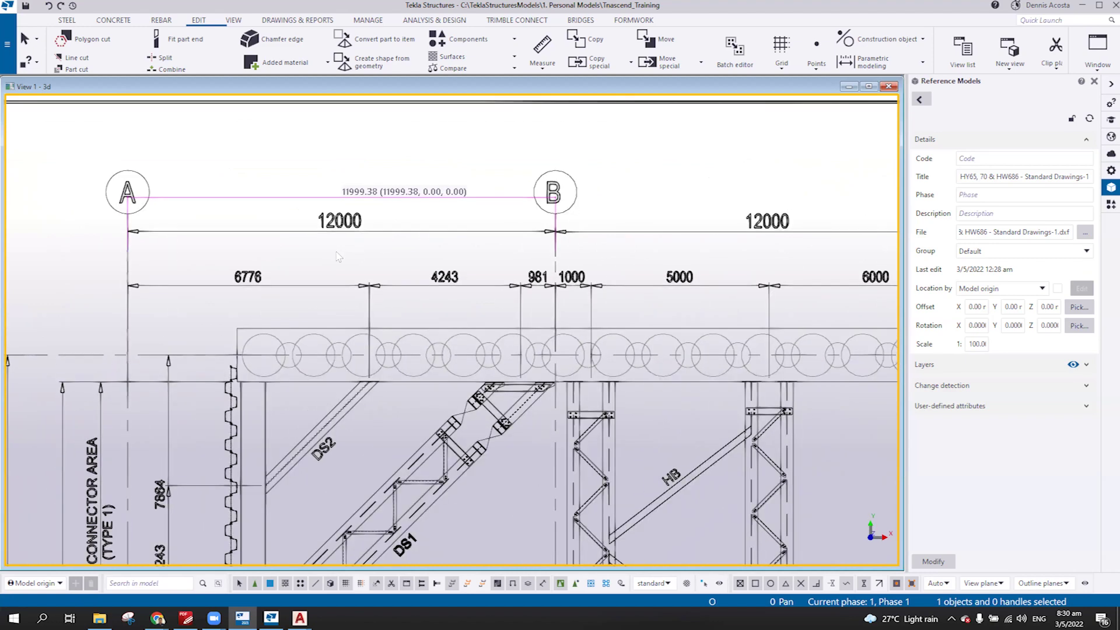
scroll(395, 205, "up", 3)
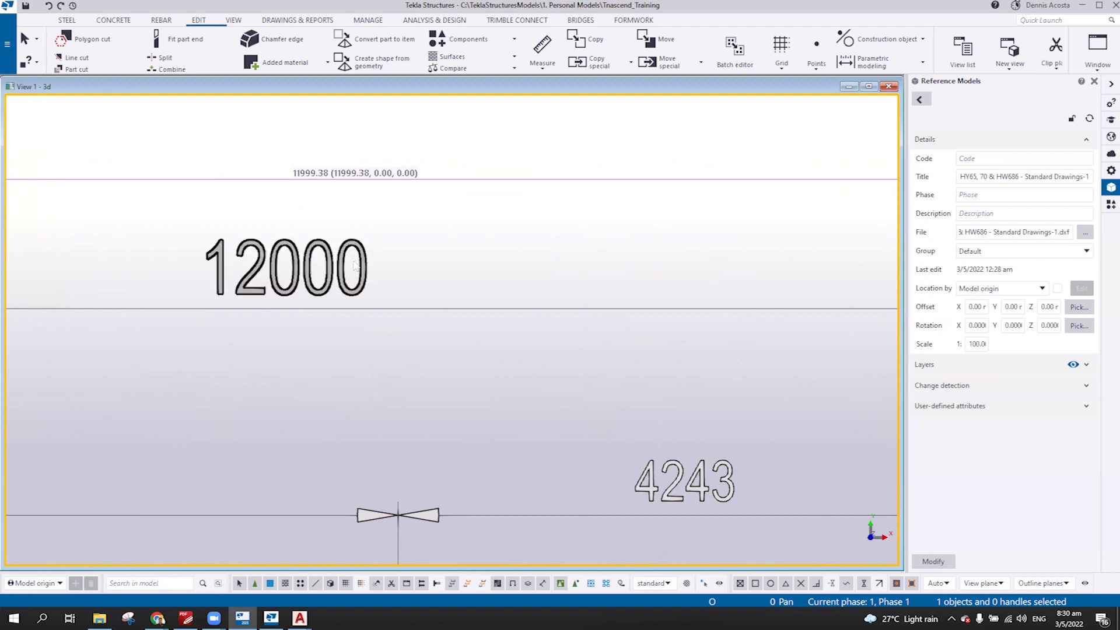
scroll(411, 295, "down", 5)
scroll(411, 295, "up", 3)
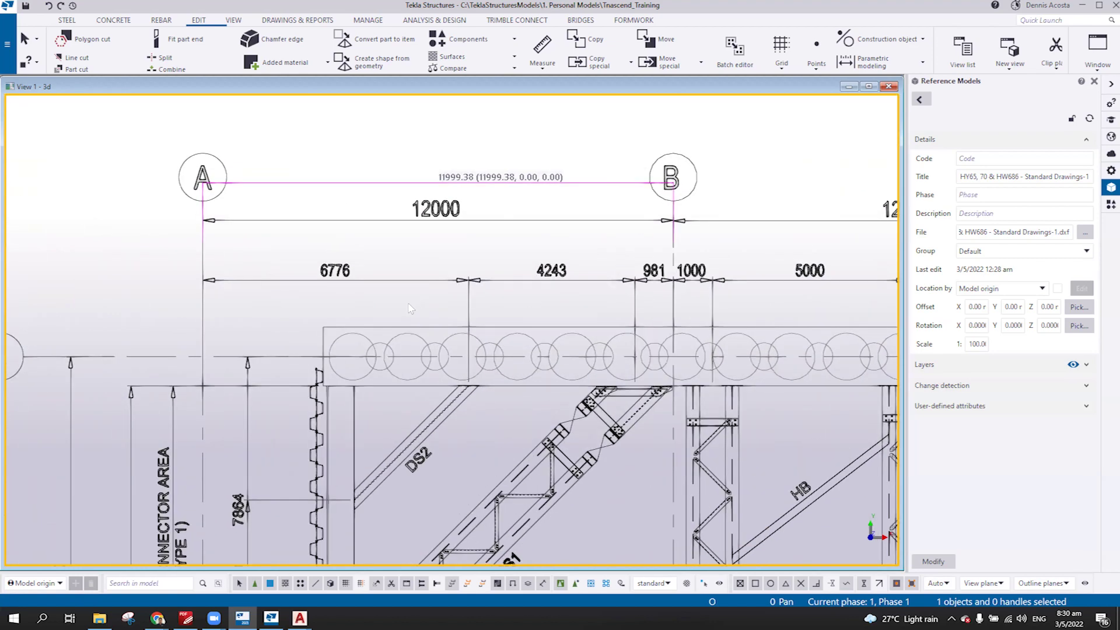
left_click(544, 48)
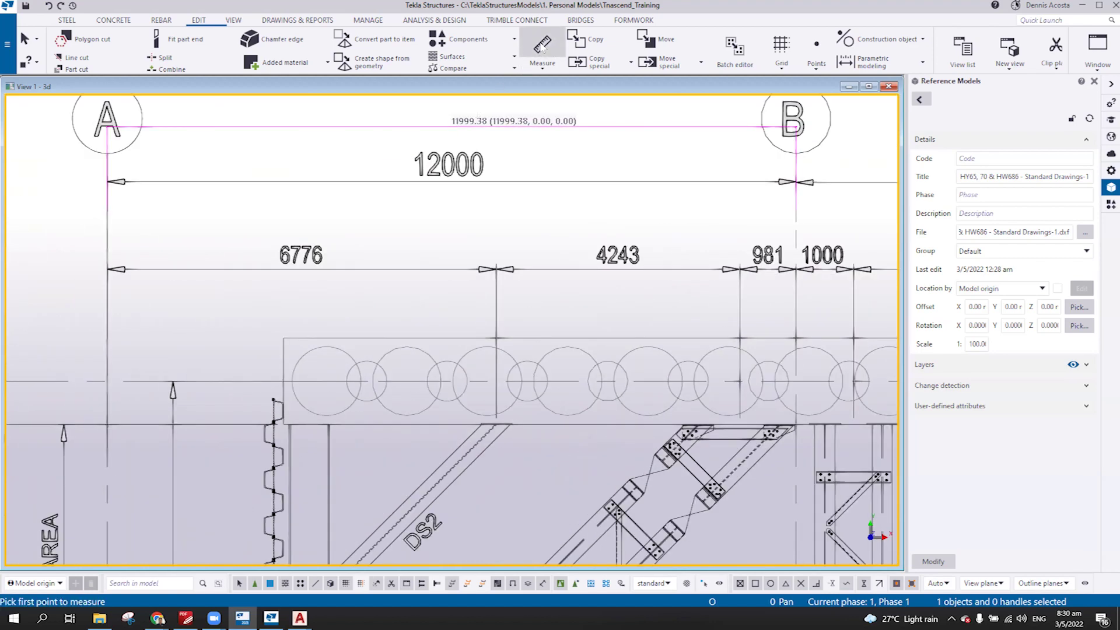
- Measure from grid A to the end of the drawing's 6776 dimension, reading 6777.57
left_click(107, 306)
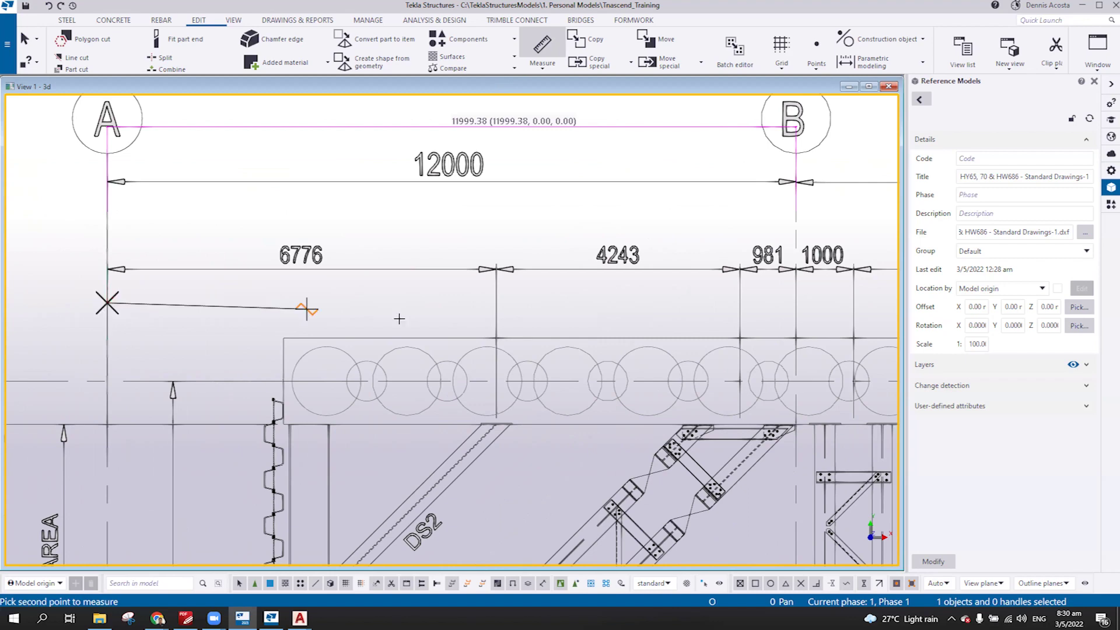
left_click(496, 302)
left_click(330, 293)
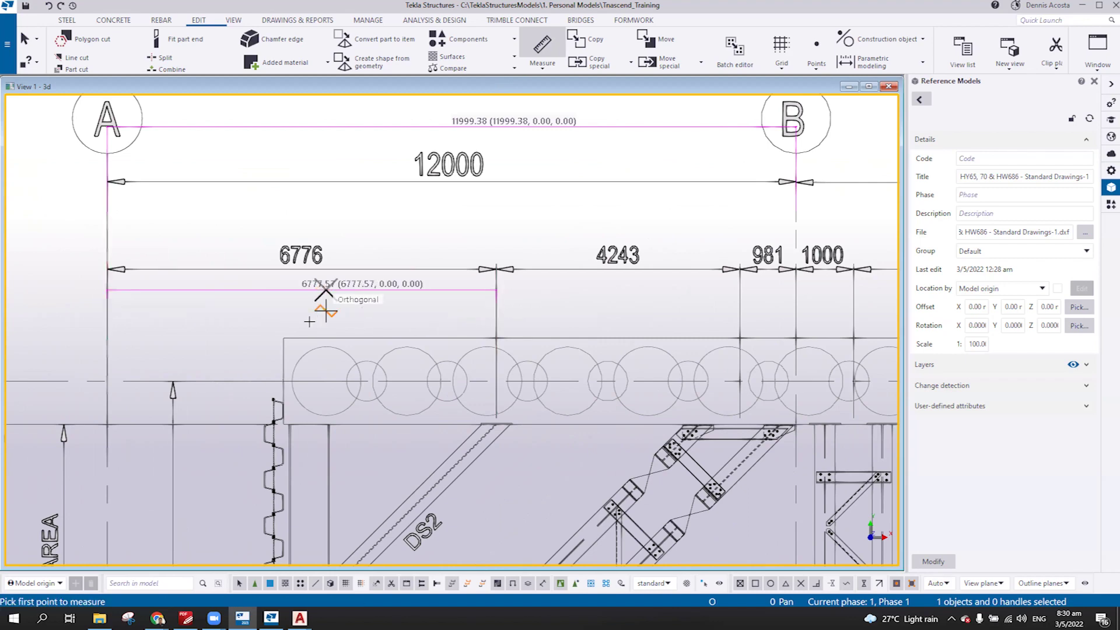
scroll(315, 295, "up", 4)
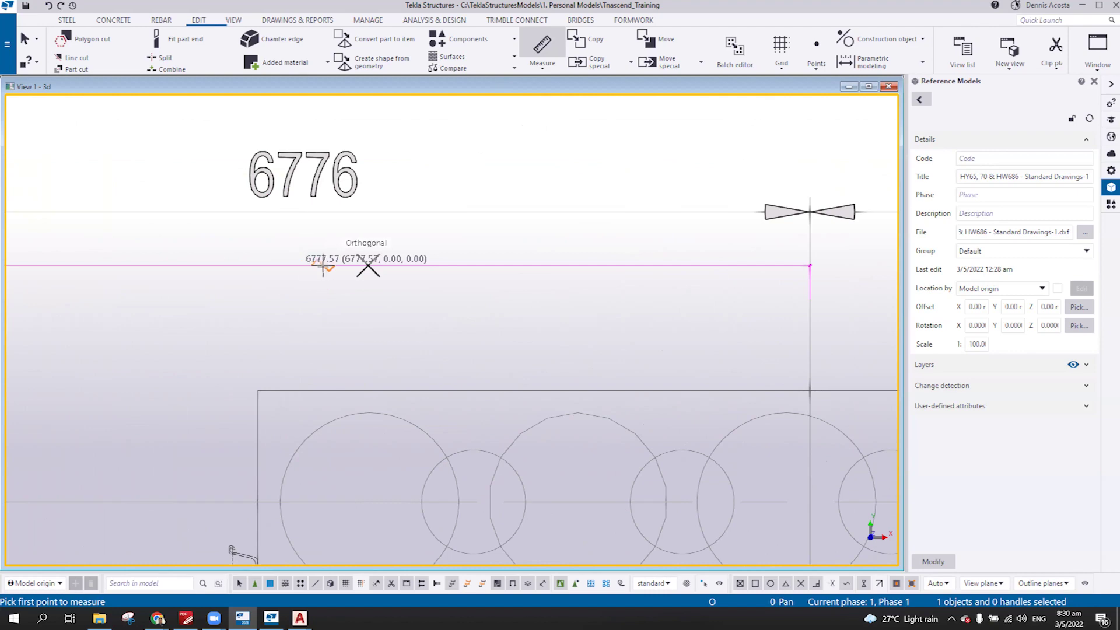
scroll(386, 315, "down", 8)
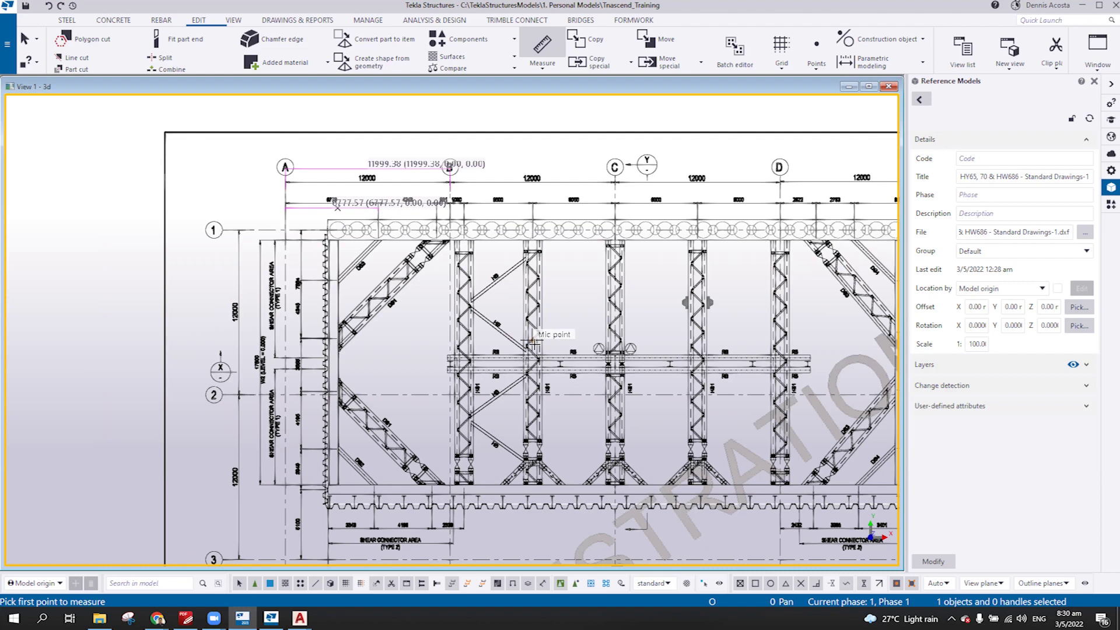
- Zoom out over the truss drawing and interrupt Measure, keeping the 11999.38 and 6777.57 dimensions
scroll(531, 341, "down", 2)
scroll(534, 345, "up", 1)
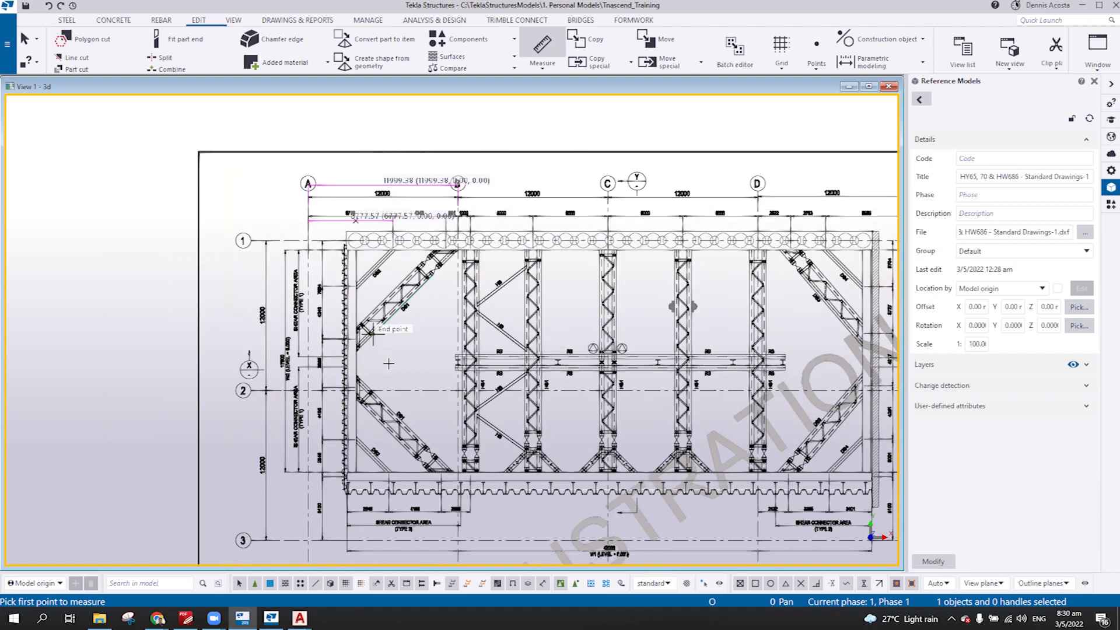
scroll(308, 408, "up", 2)
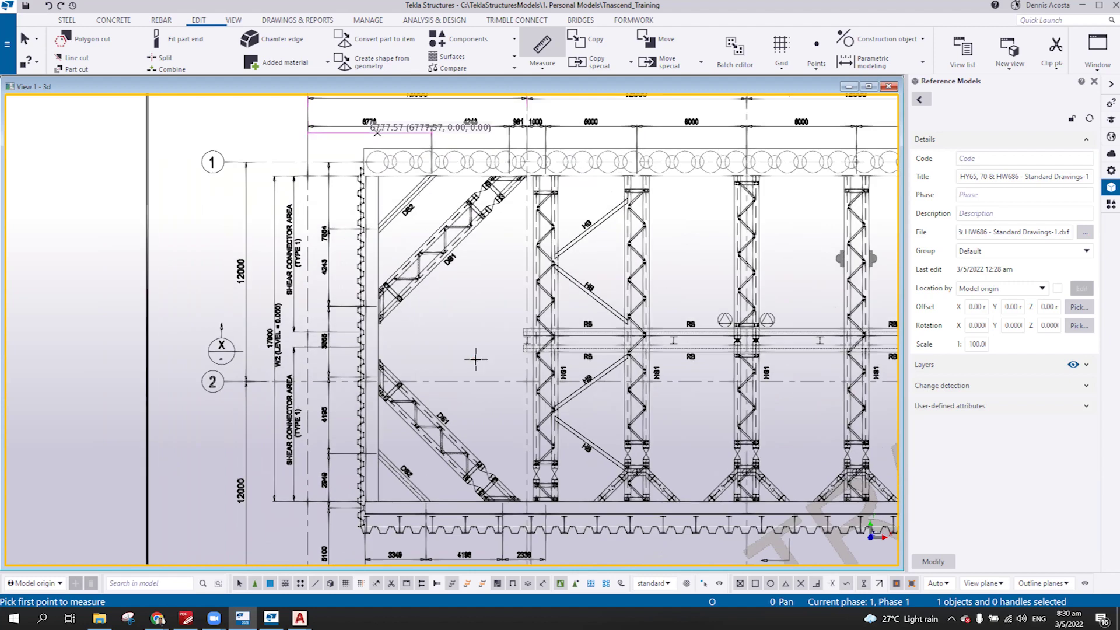
right_click(476, 269)
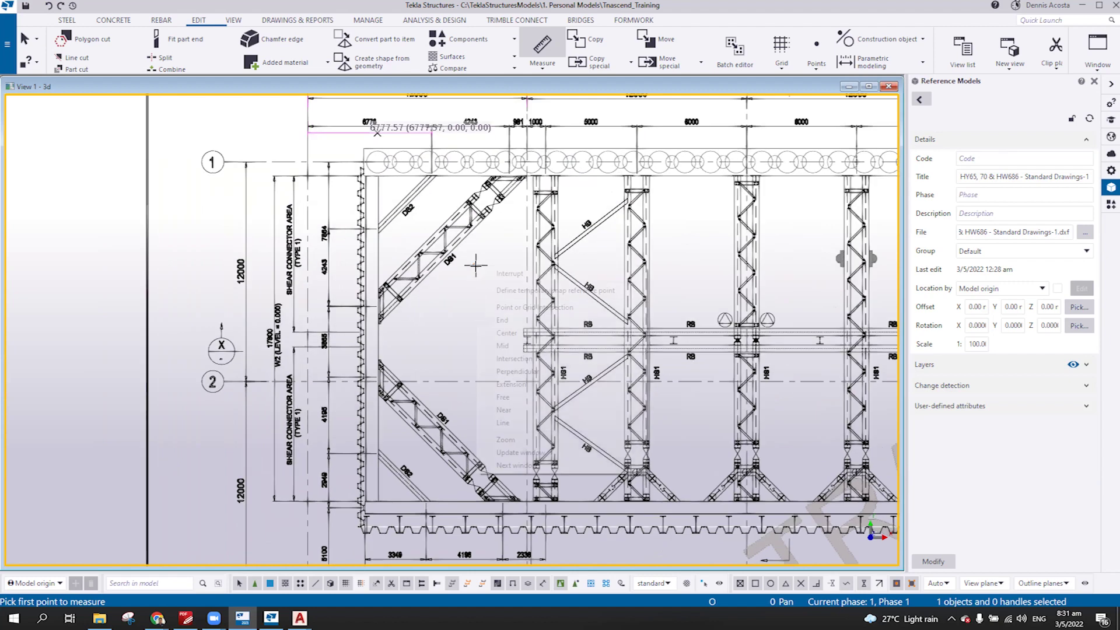
left_click(493, 273)
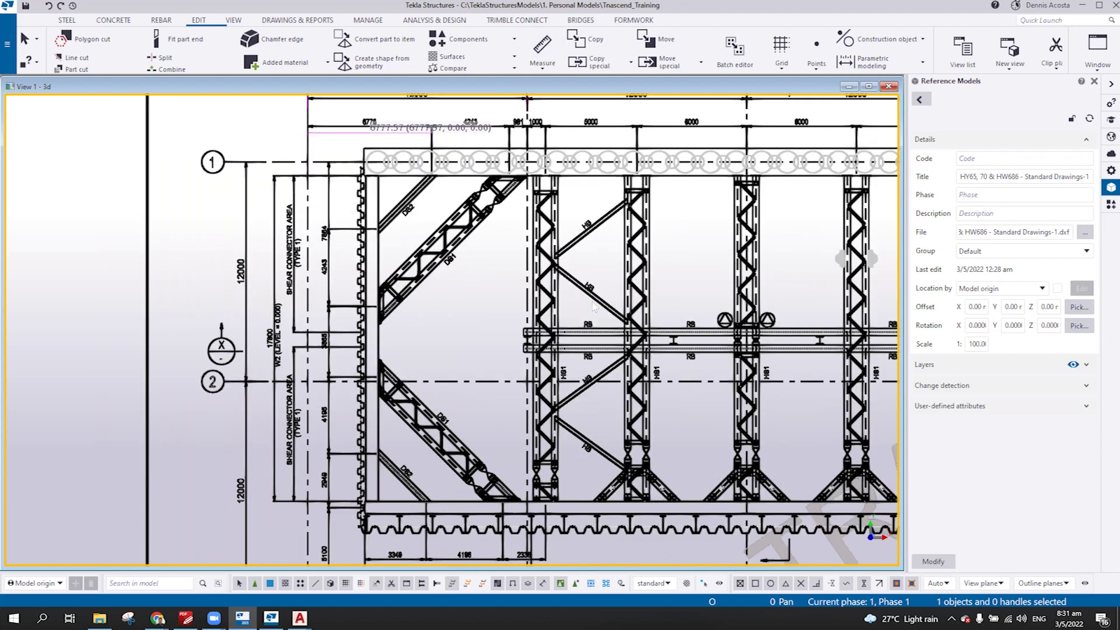